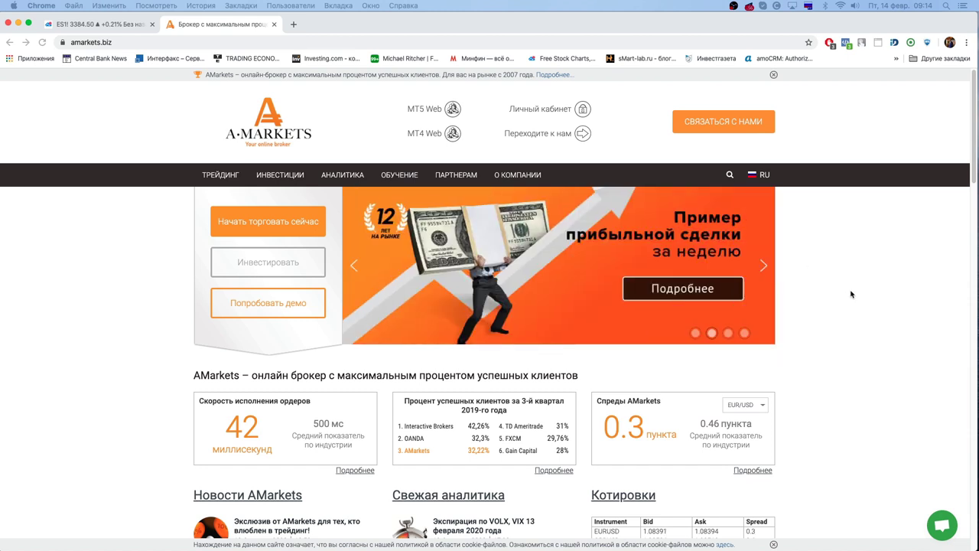
Step: Switch to the macroeconomic calendar in Excel and select the US inflation cell for 13 February 2020
key(super+Tab)
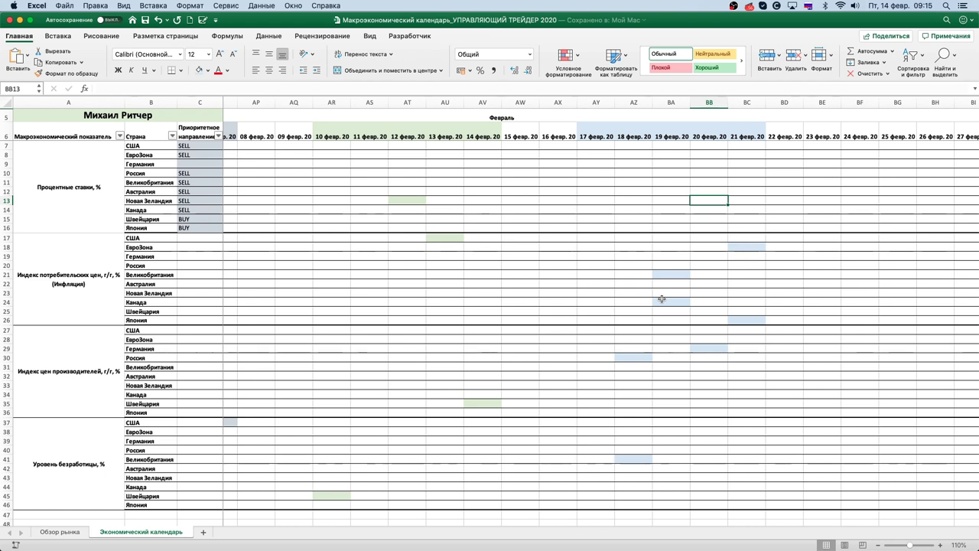
click(446, 237)
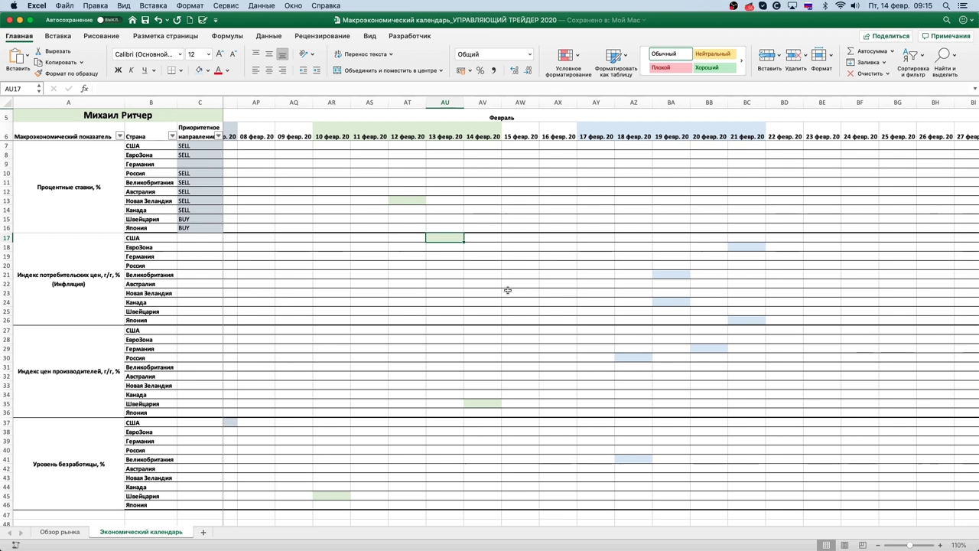
Step: Switch to Chrome, open Trading Economics in a new tab, and go to the United States Inflation Rate page
key(super+Tab)
click(293, 24)
click(321, 59)
click(256, 59)
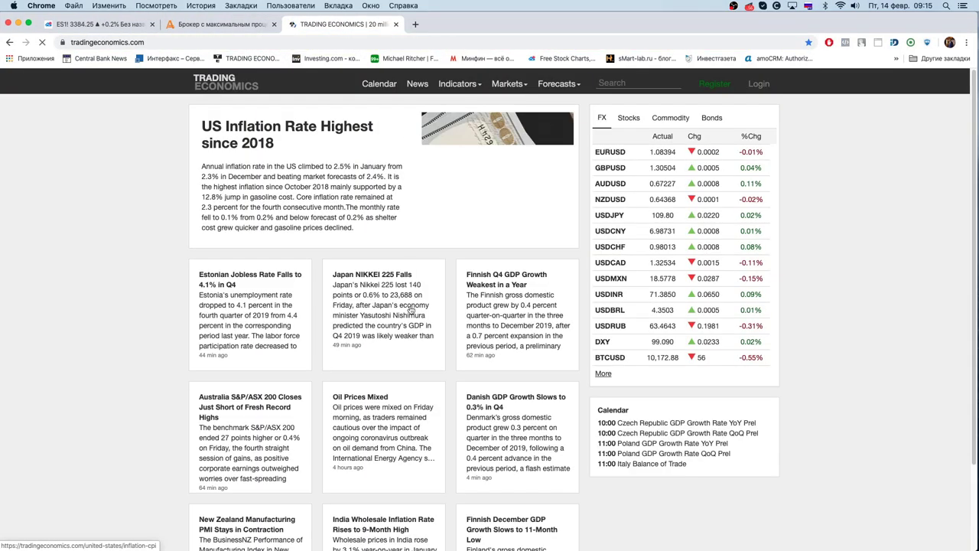
scroll(421, 340, down, 5)
click(476, 357)
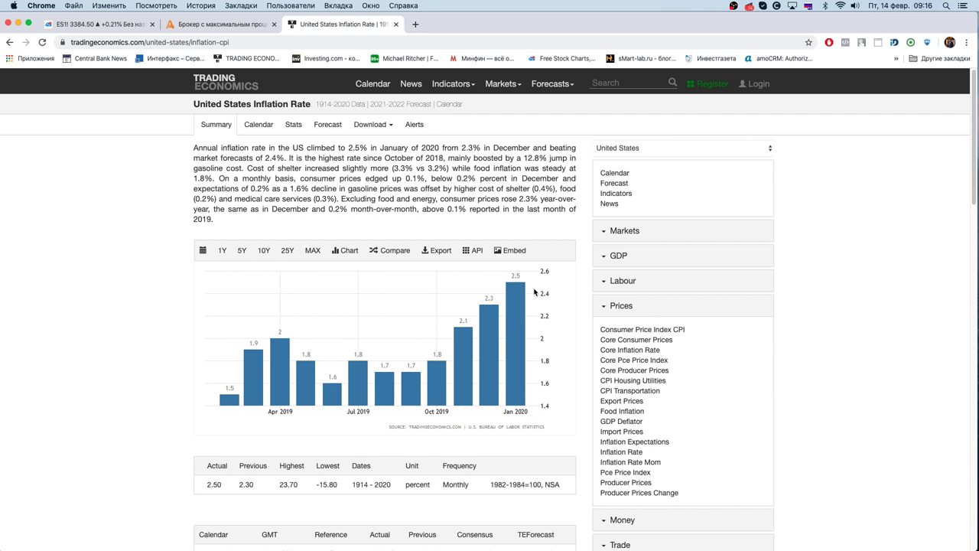
Step: Open the United States Central Bank Balance Sheet page from the Money indicators
scroll(673, 427, down, 5)
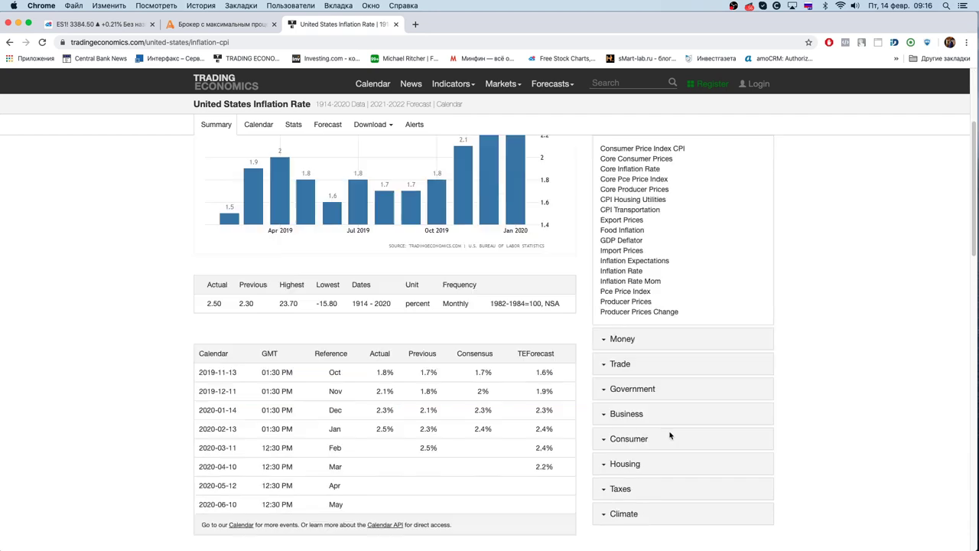
click(628, 344)
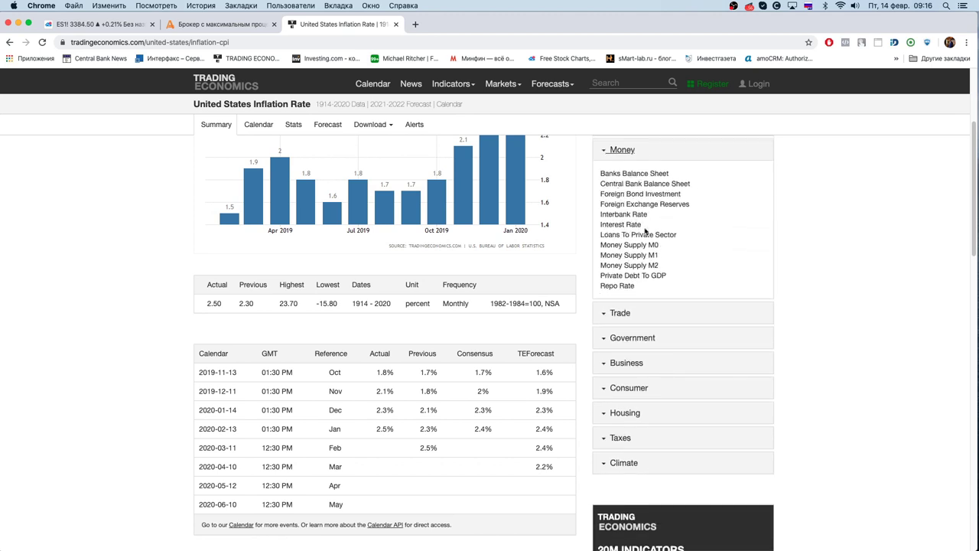
click(629, 185)
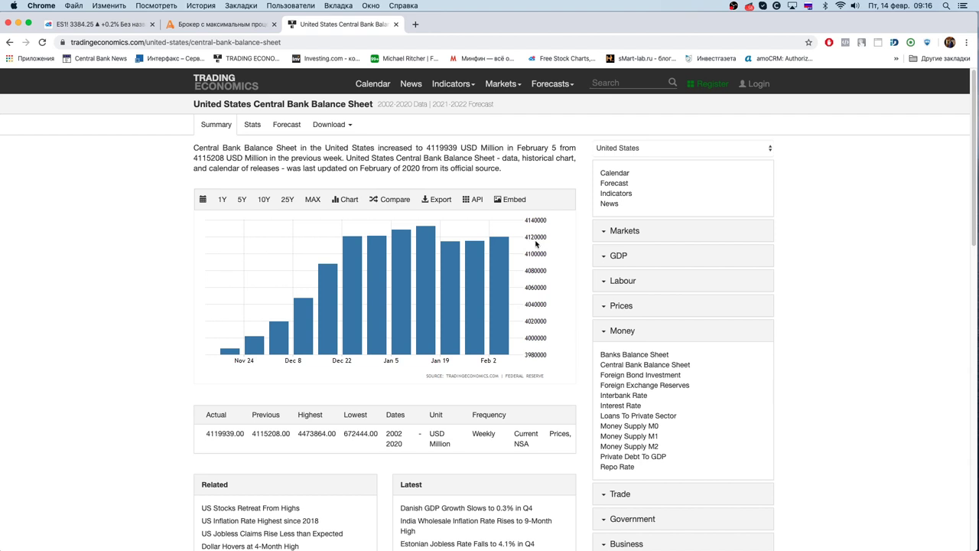
Step: Go to the TradingView chart and measure the latest rise of S&P 500 E-mini Futures from the recent low to the current high
key(super+1)
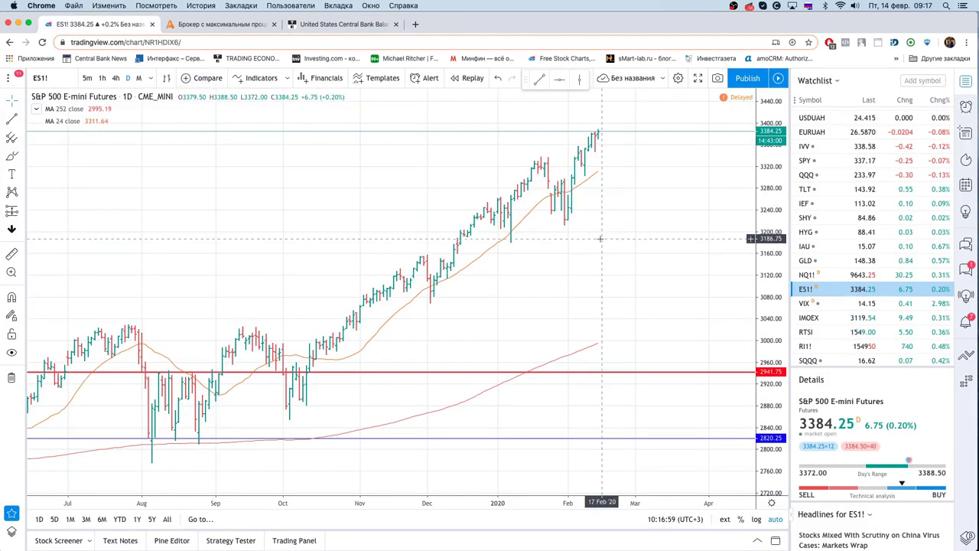
scroll(601, 239, down, 5)
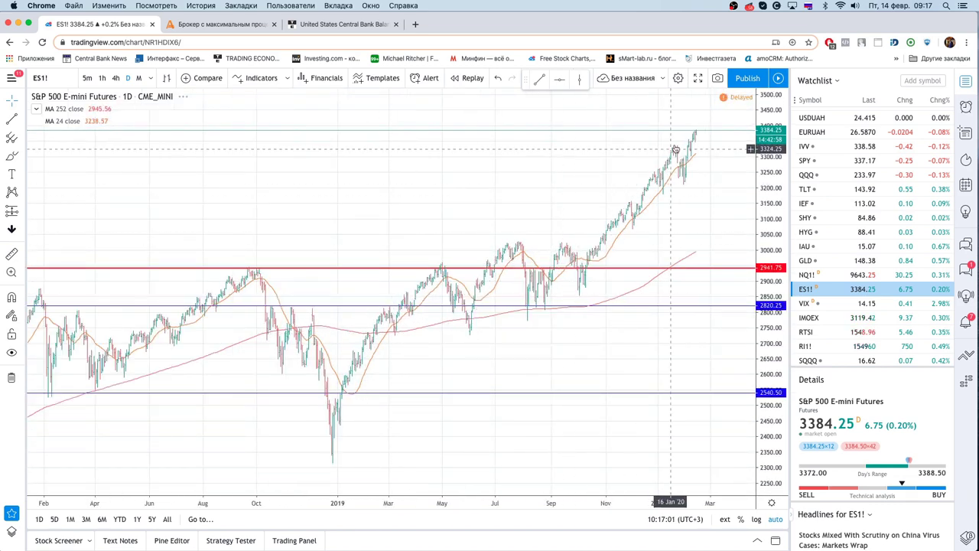
scroll(738, 252, up, 3)
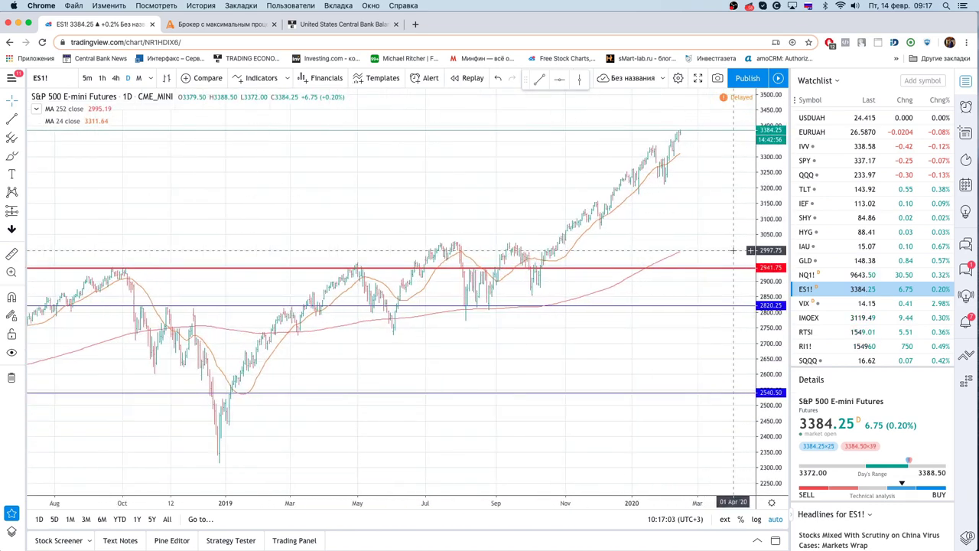
shift+click(648, 180)
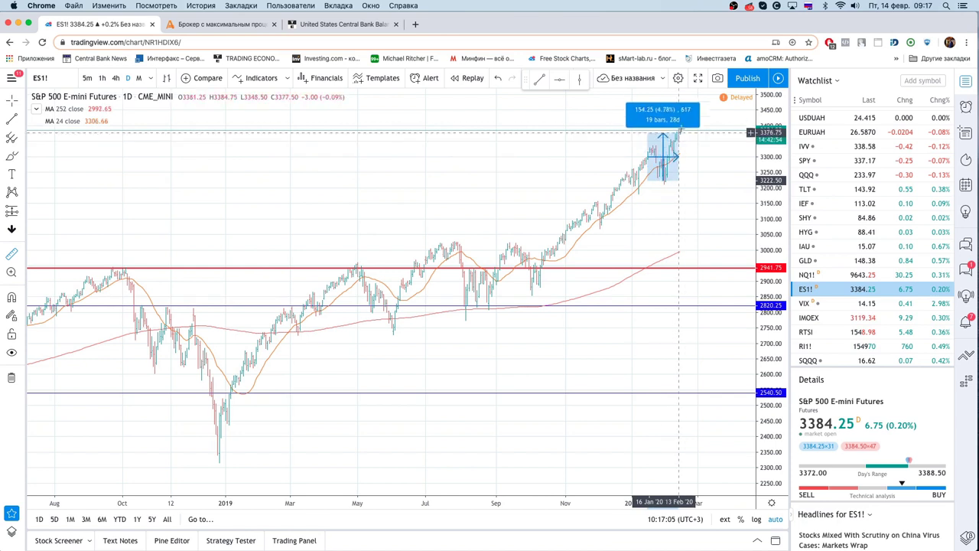
click(686, 126)
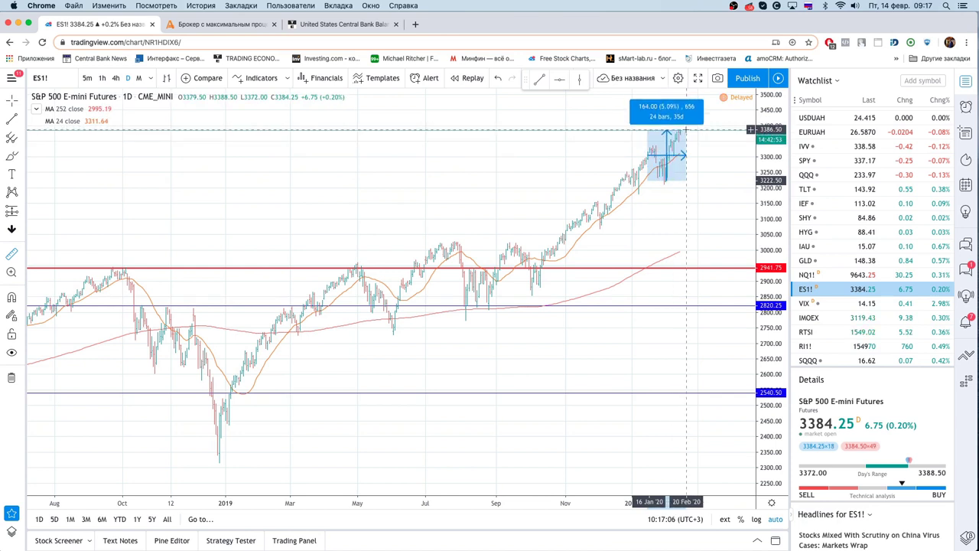
click(705, 182)
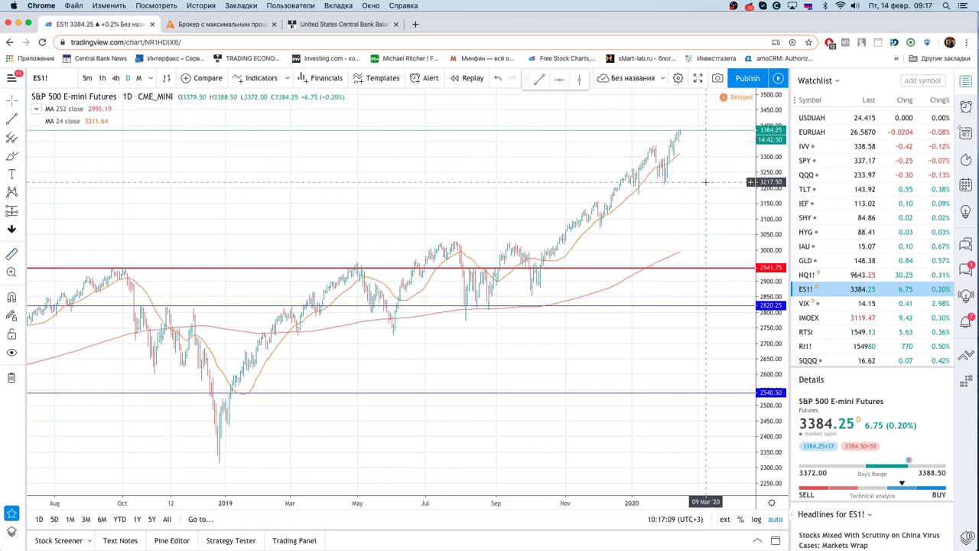
scroll(611, 219, up, 4)
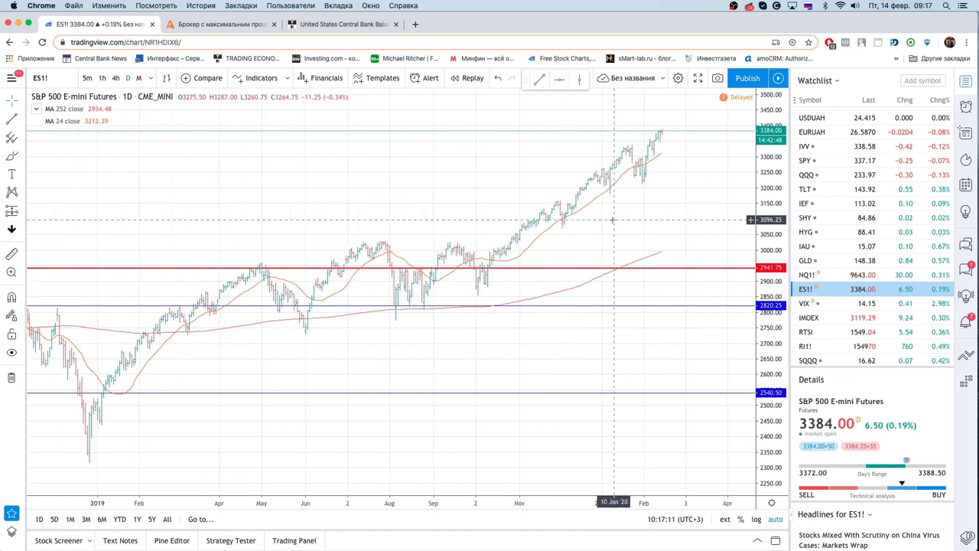
scroll(612, 219, up, 1)
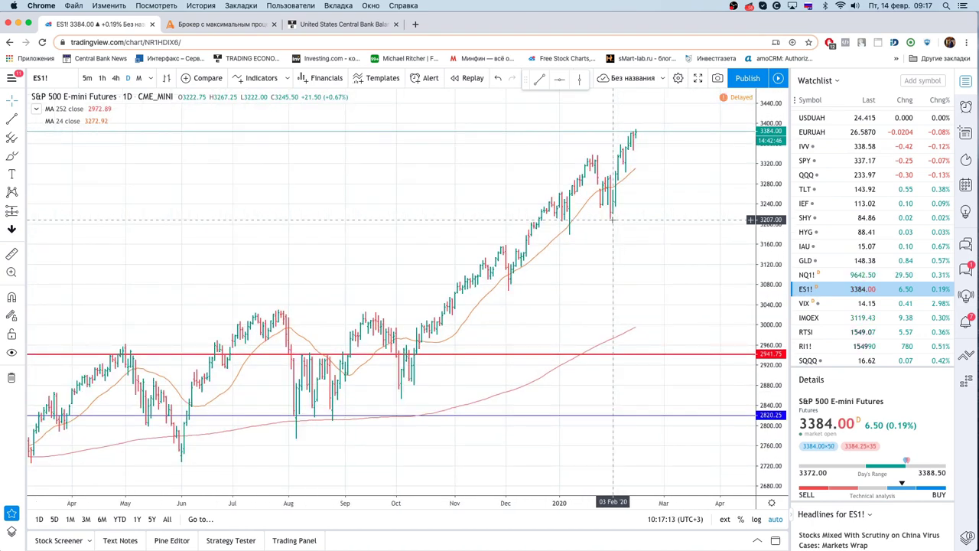
Step: Return to Trading Economics and open the United States Government Bond 10Y page from the Markets indicators
click(340, 24)
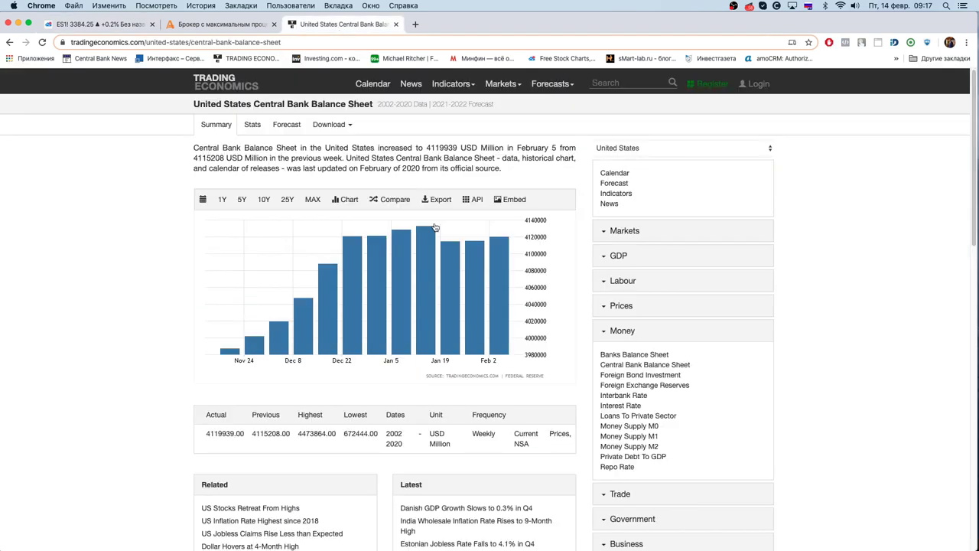
click(623, 231)
click(635, 266)
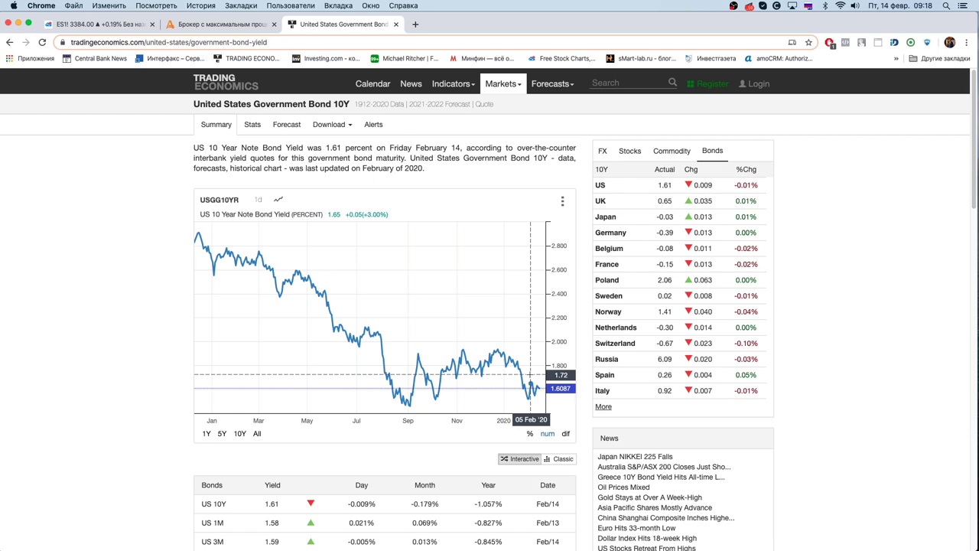
Step: Check the priority direction for USA and Eurozone interest rates in the Excel calendar
key(ctrl+Left)
click(198, 147)
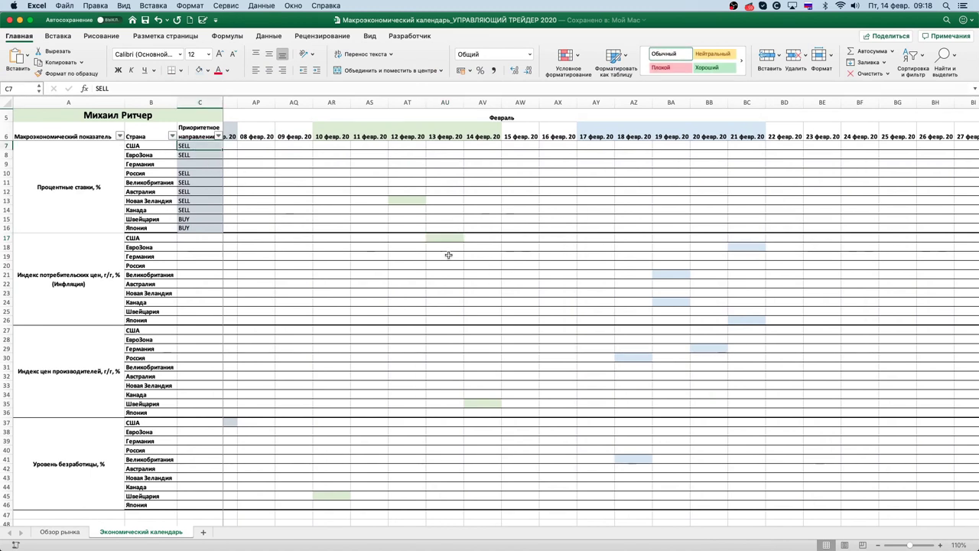
key(Down)
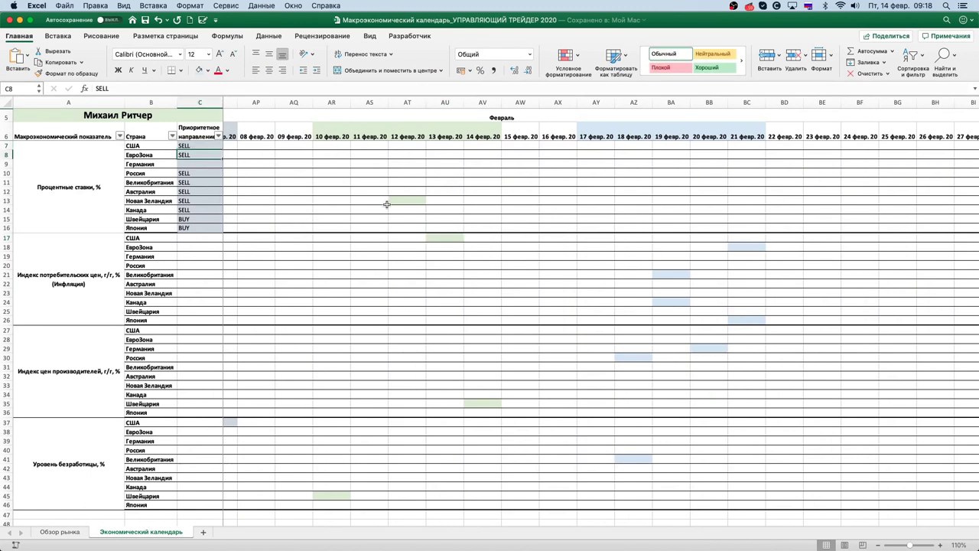
Step: Go back to TradingView in Chrome and load the EURUSD chart from the watchlist
key(super+Tab)
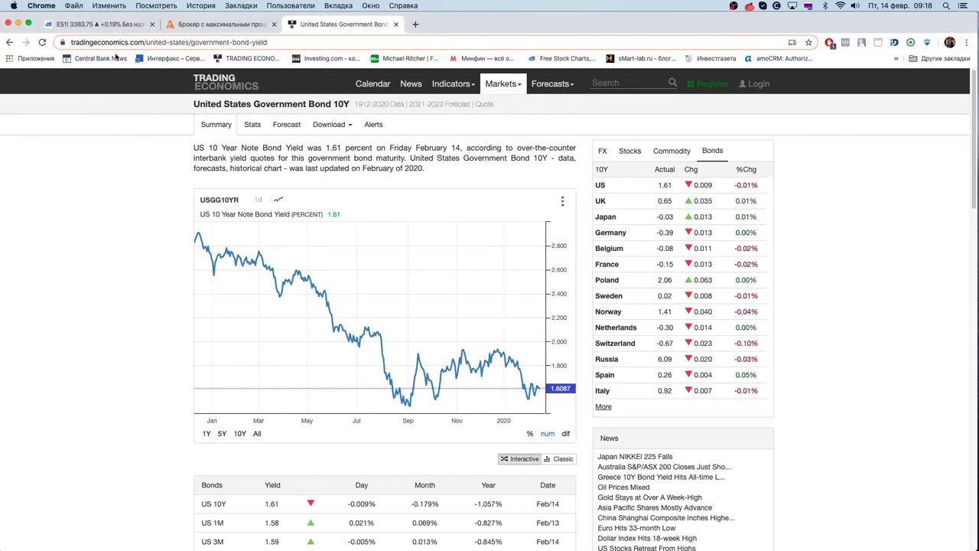
click(92, 28)
scroll(841, 176, up, 5)
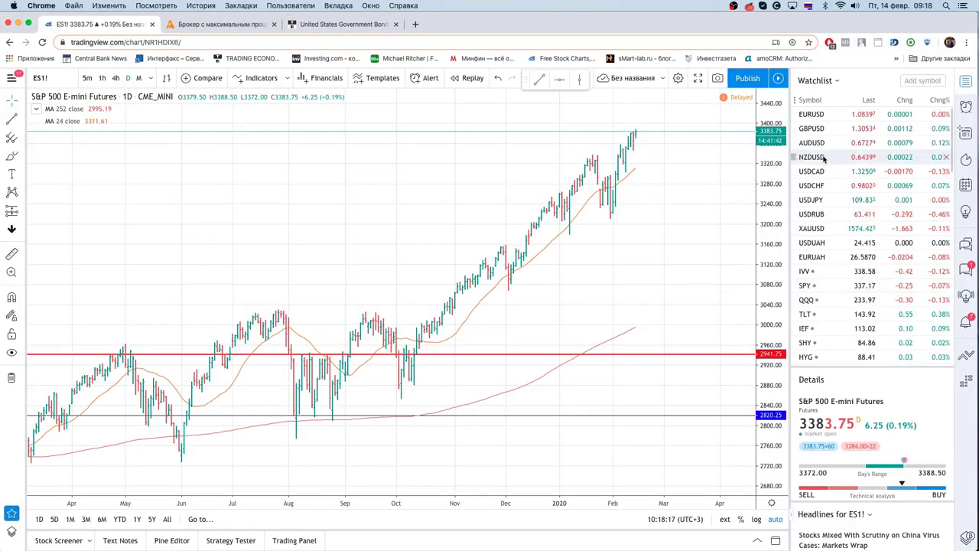
click(824, 113)
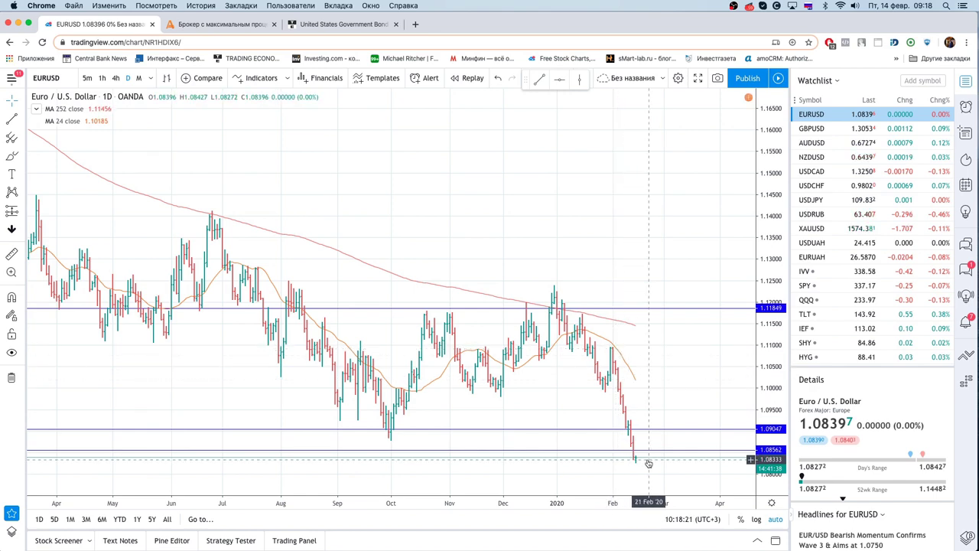
Step: Examine the EURUSD price history on the daily chart back to 2014, including its major trends, and return to the latest bars
scroll(649, 463, down, 10)
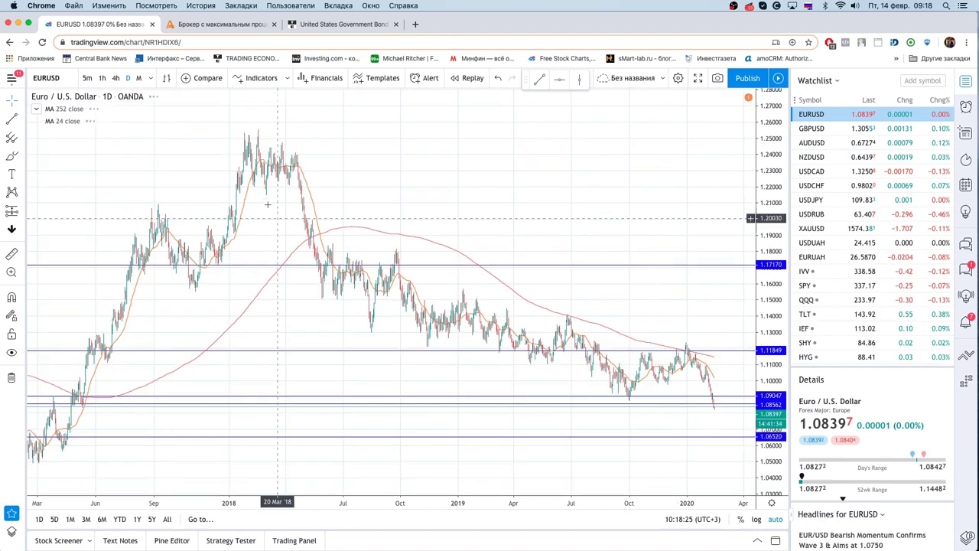
drag(69, 226, 415, 212)
drag(284, 190, 404, 193)
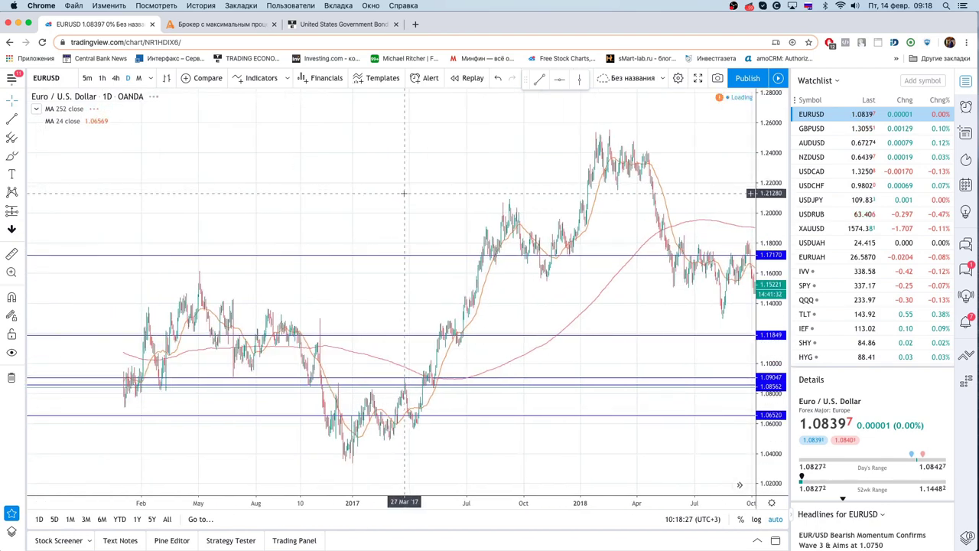
scroll(410, 192, right, 5)
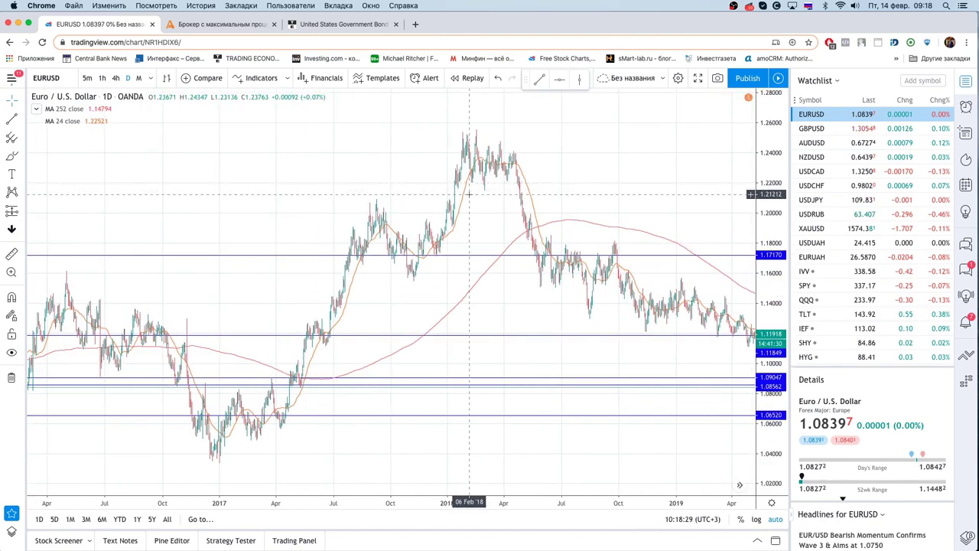
drag(39, 191, 564, 183)
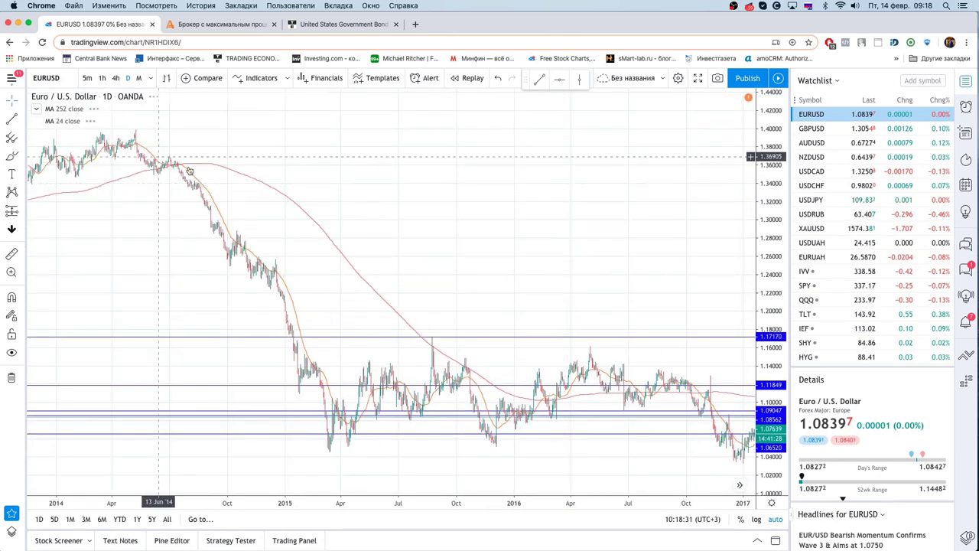
drag(398, 164, 385, 199)
scroll(385, 199, right, 5)
scroll(535, 316, right, 8)
scroll(612, 413, right, 5)
scroll(591, 413, up, 3)
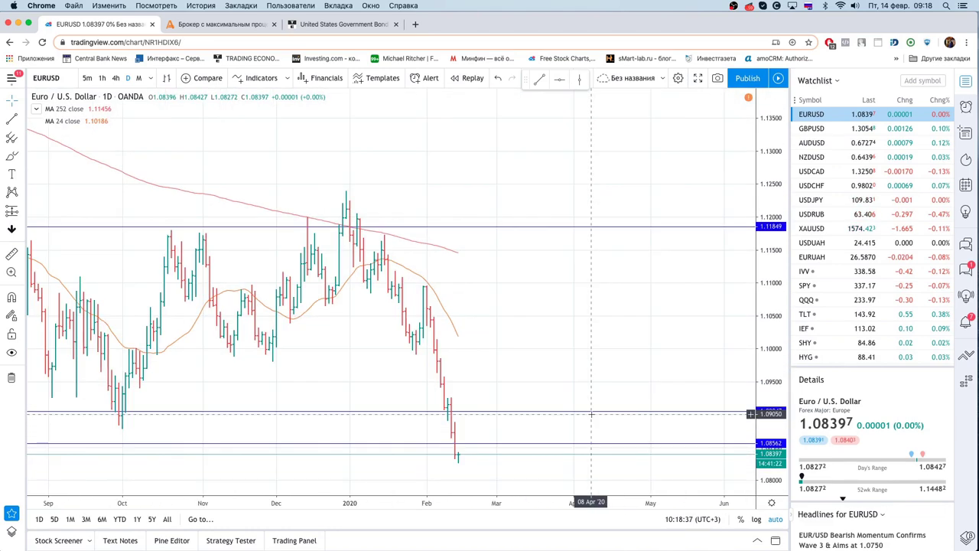
Step: Measure the EURUSD decline from the early February high to the latest low, and clear the measurement
scroll(489, 360, left, 3)
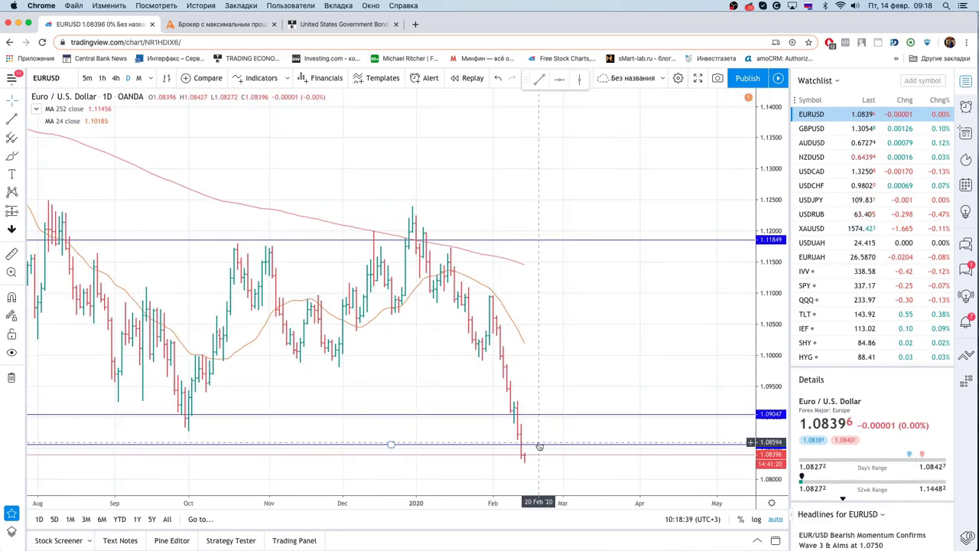
shift+click(501, 296)
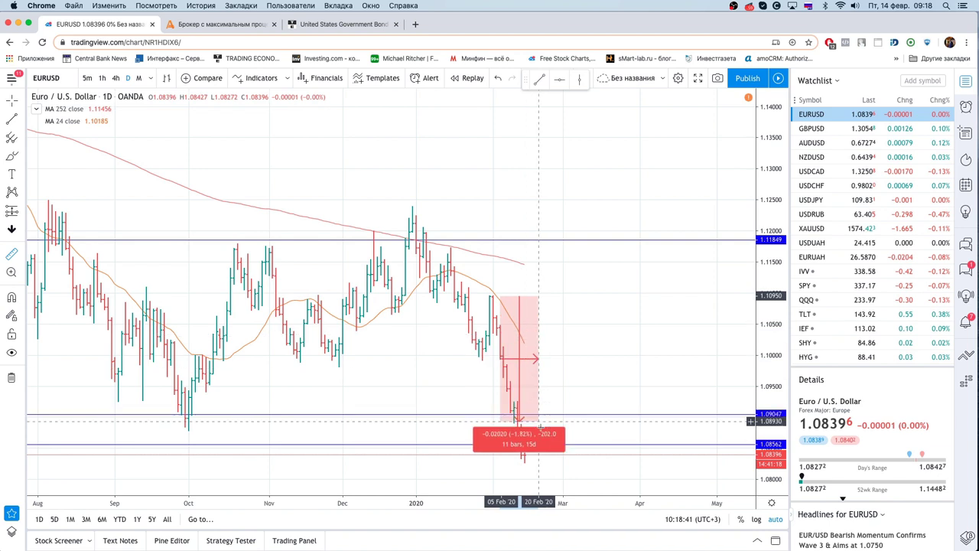
click(548, 459)
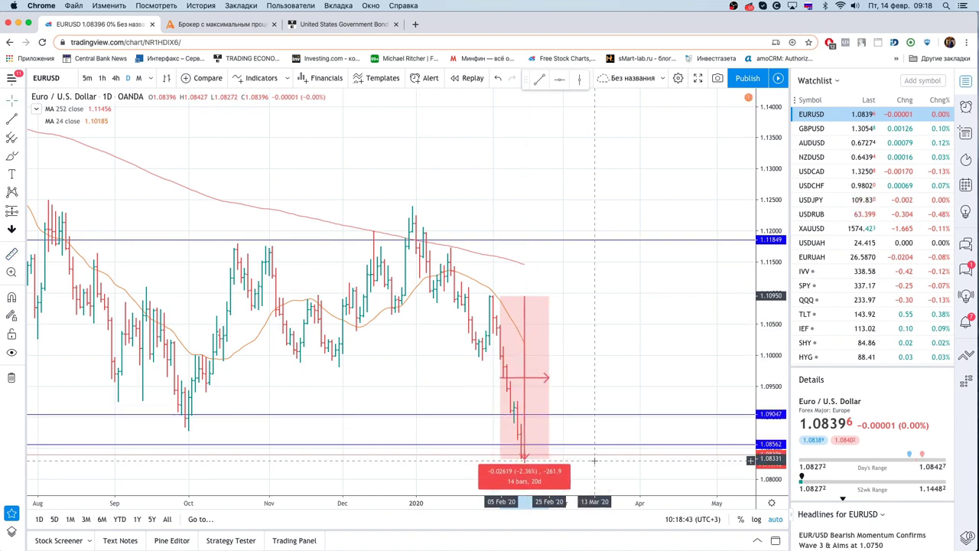
click(549, 461)
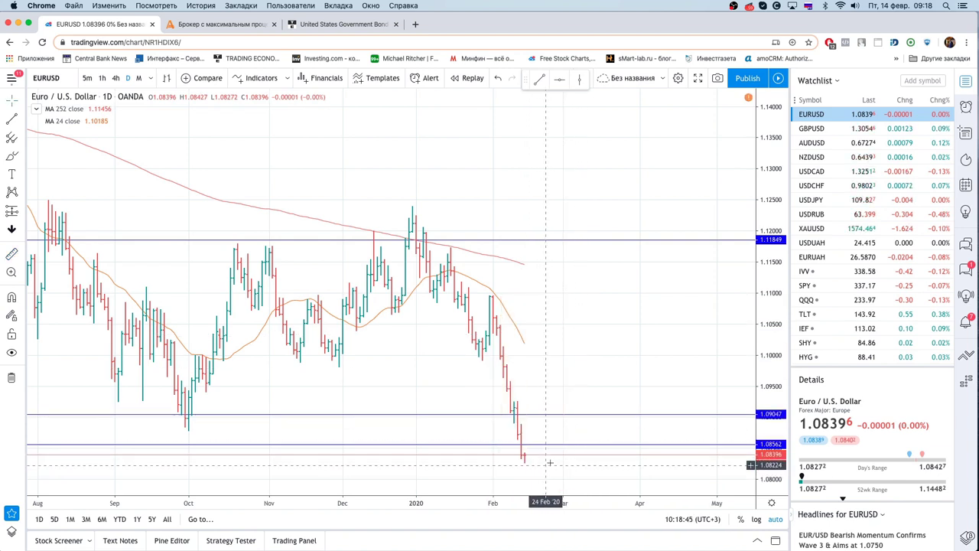
click(540, 444)
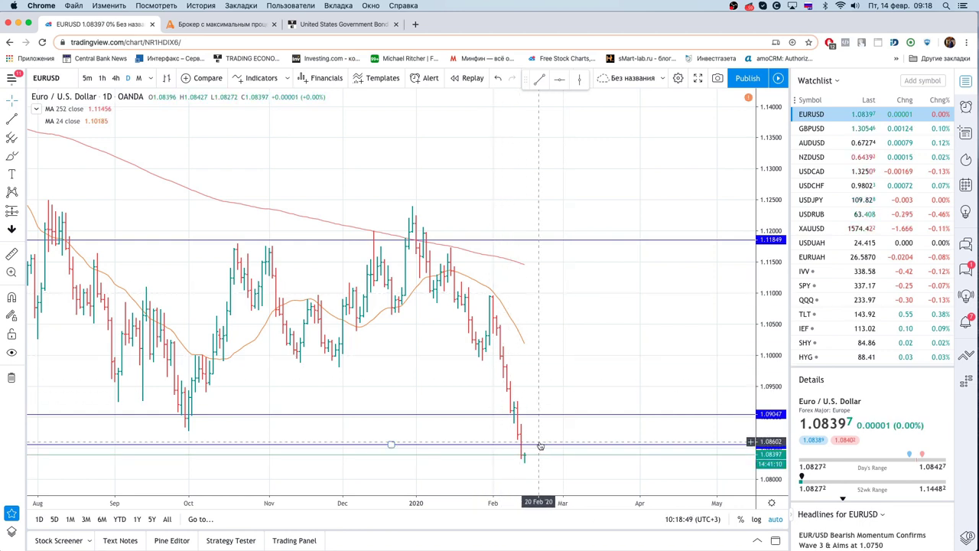
click(542, 449)
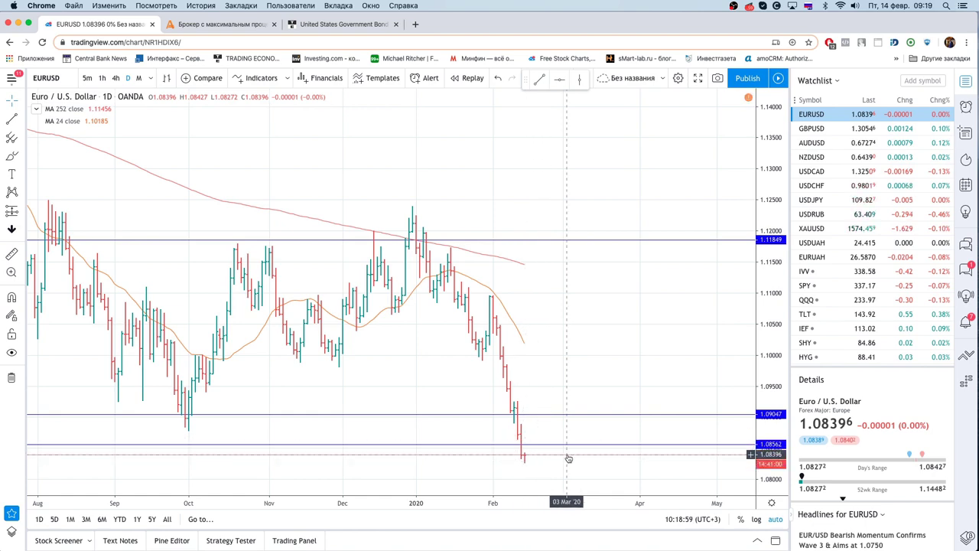
Step: Check the interest rate directions in the Excel calendar again and return to the EURUSD chart in Chrome
scroll(568, 458, down, 2)
key(ctrl+Left)
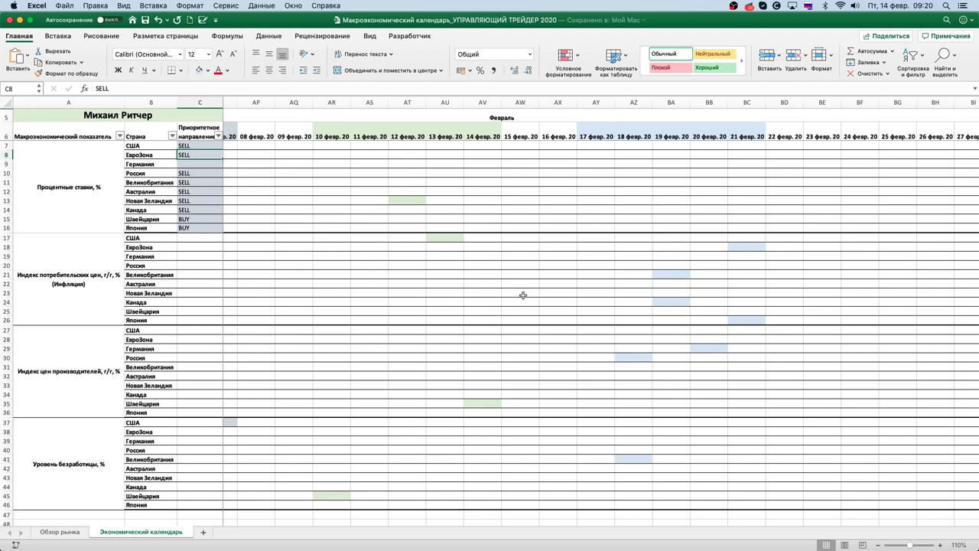
key(super+Tab)
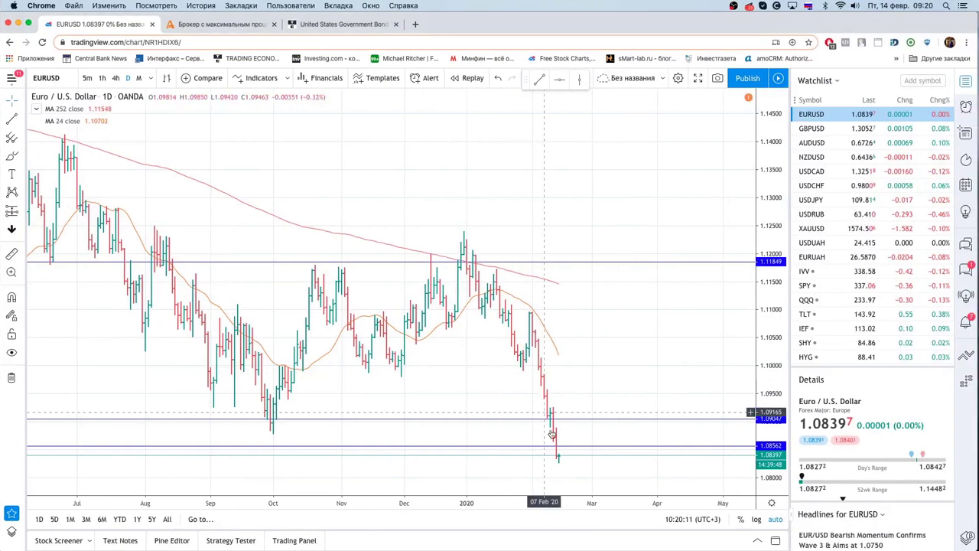
Step: Switch to the Excel economic calendar and check the UK and Canada inflation releases scheduled for 19 February
key(super+Tab)
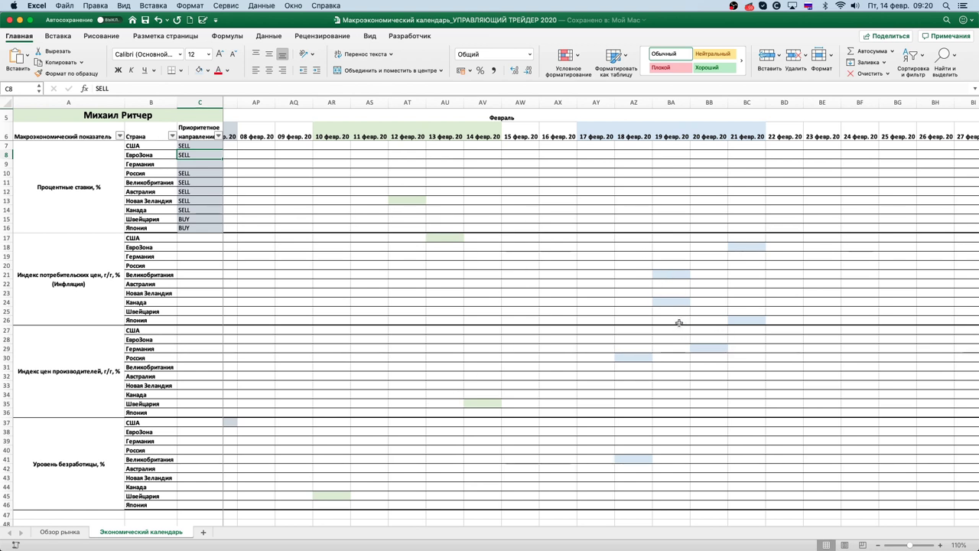
click(679, 274)
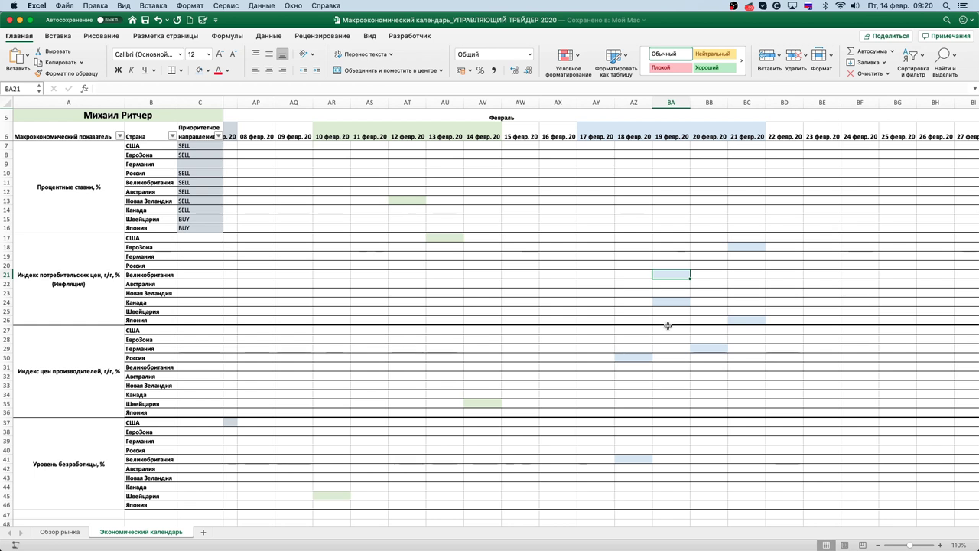
click(680, 303)
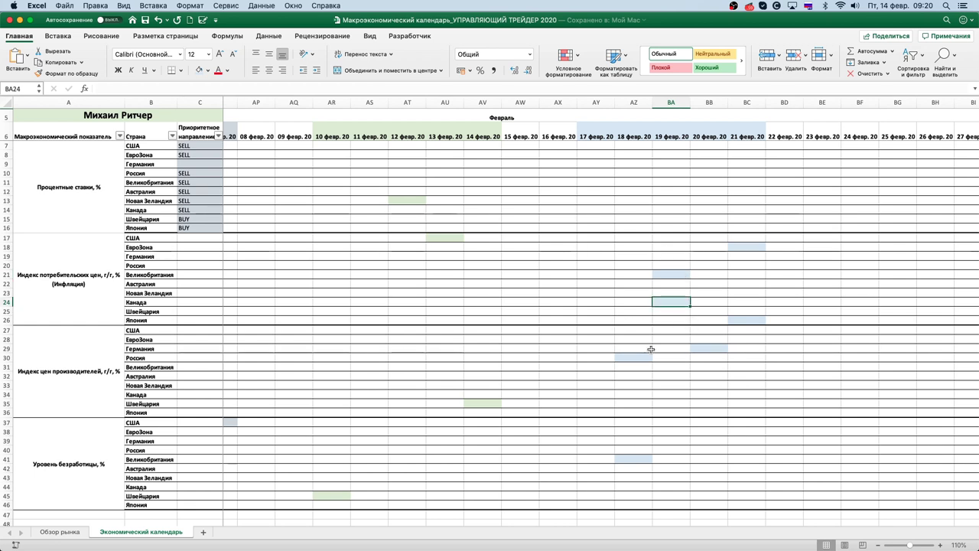
Step: Return to Chrome and bring up the country indicators table on the Trading Economics home page
key(ctrl+Right)
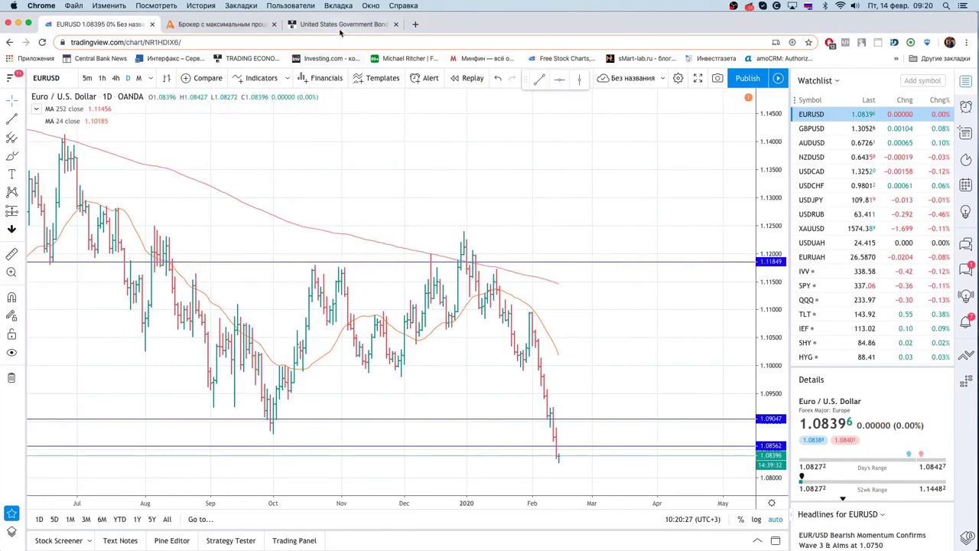
click(340, 24)
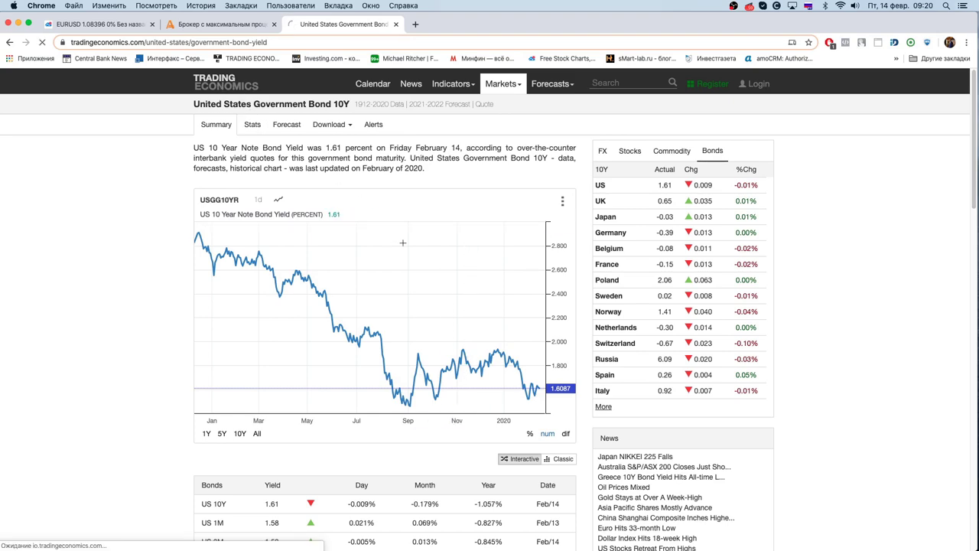
click(220, 86)
scroll(365, 359, down, 5)
scroll(366, 359, down, 2)
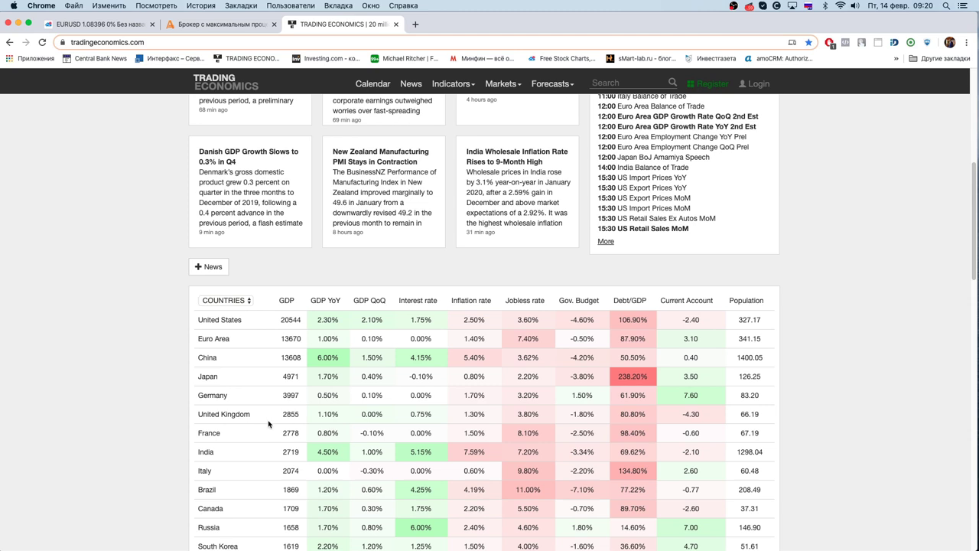
Step: Open the inflation rate pages of the United Kingdom and Canada in new tabs and show the UK page
super+click(480, 417)
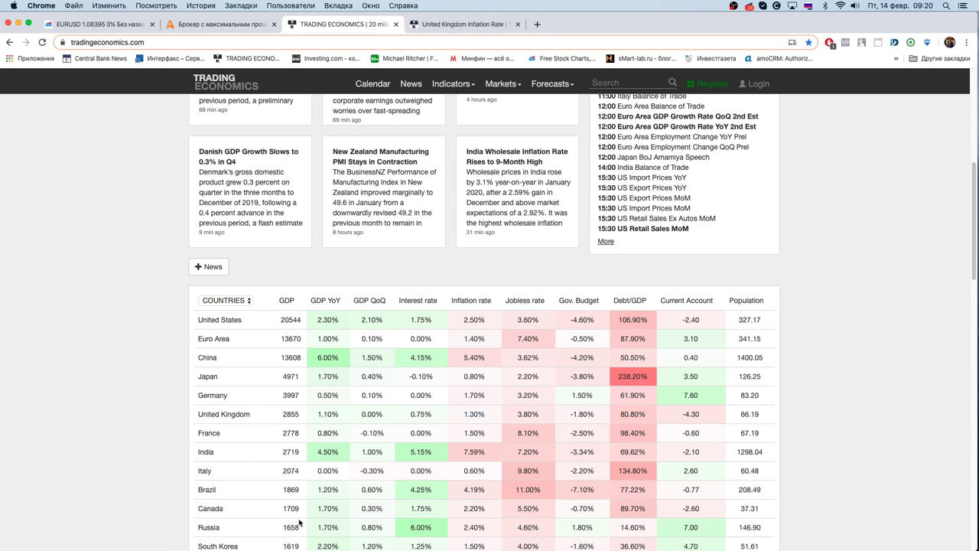
super+click(469, 511)
key(ctrl+Tab)
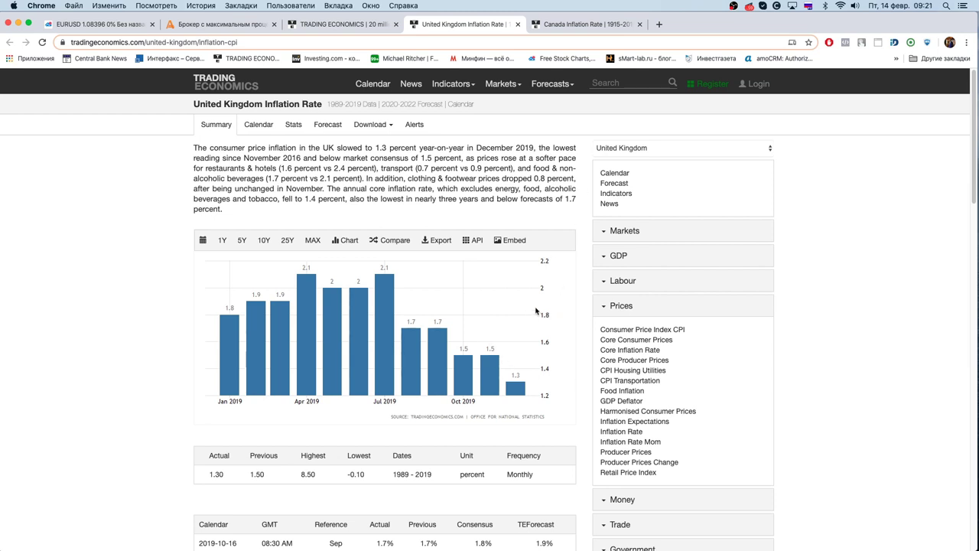
Step: Examine the UK inflation release table with its January 2020 consensus, and compare it with the inflation bar chart
scroll(527, 386, down, 5)
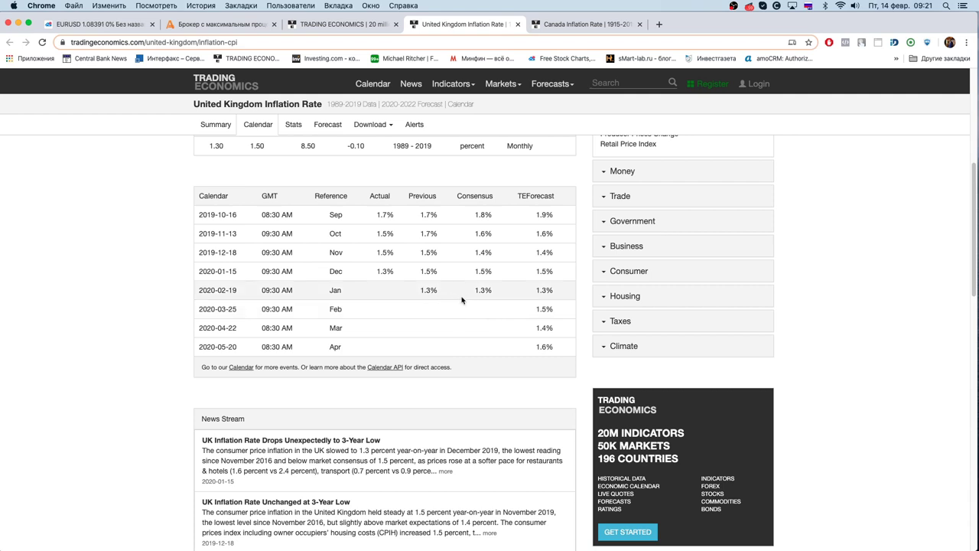
scroll(466, 301, up, 4)
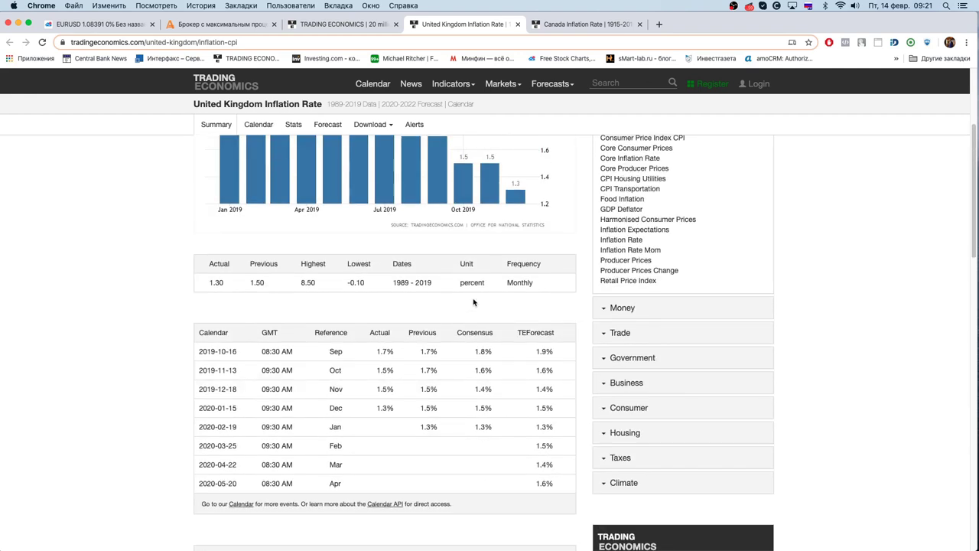
scroll(532, 200, up, 1)
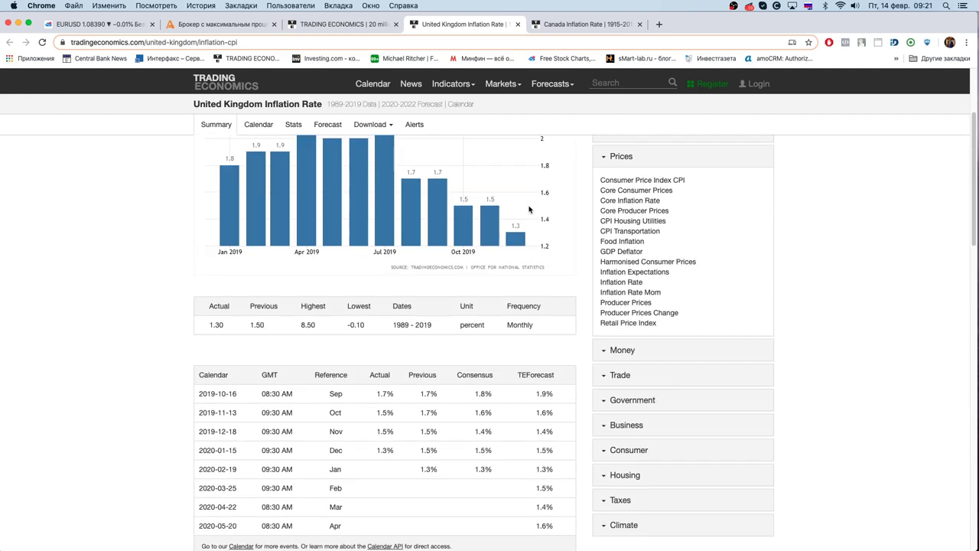
scroll(549, 178, up, 1)
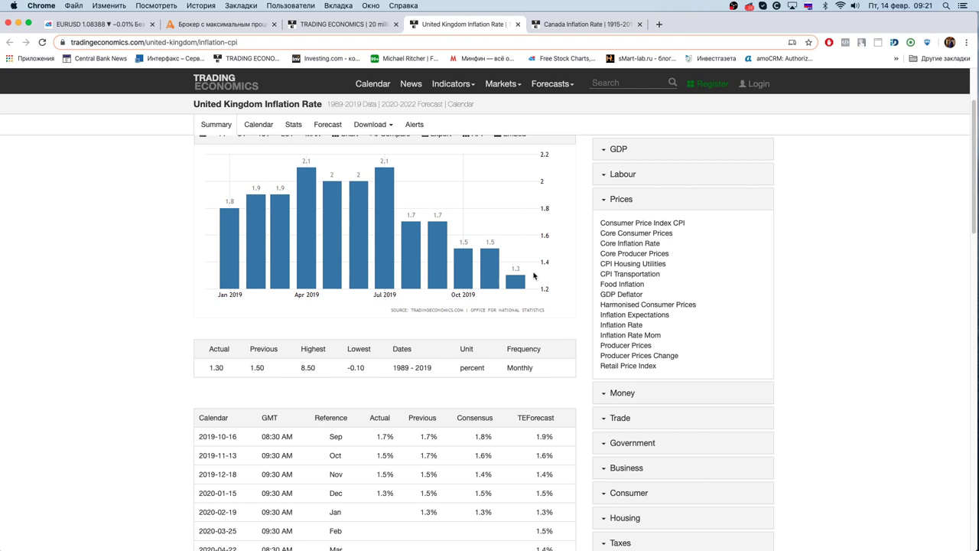
Step: Show the Canada Inflation Rate page and examine its bar chart and release table, including the 2020-02-19 entry
mouse_move(550, 83)
click(578, 23)
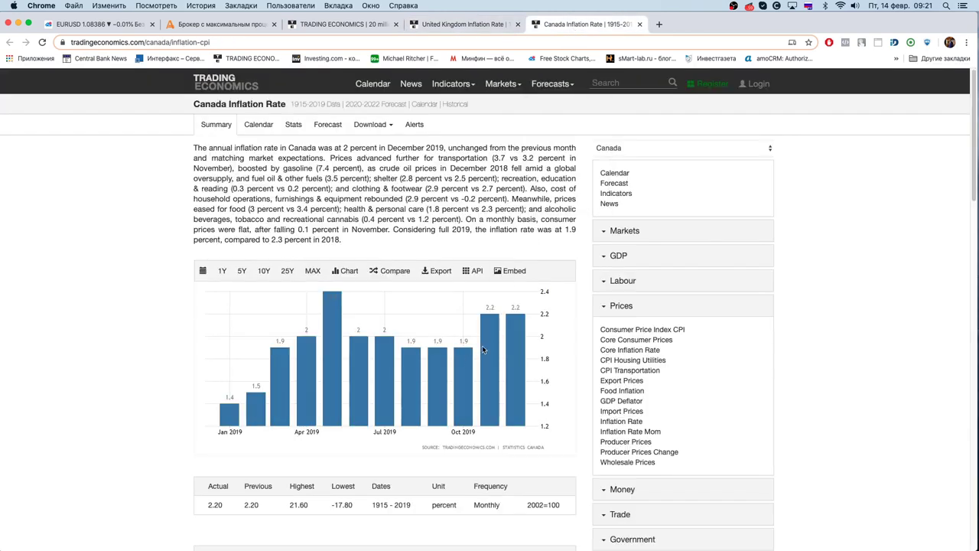
scroll(482, 350, down, 1)
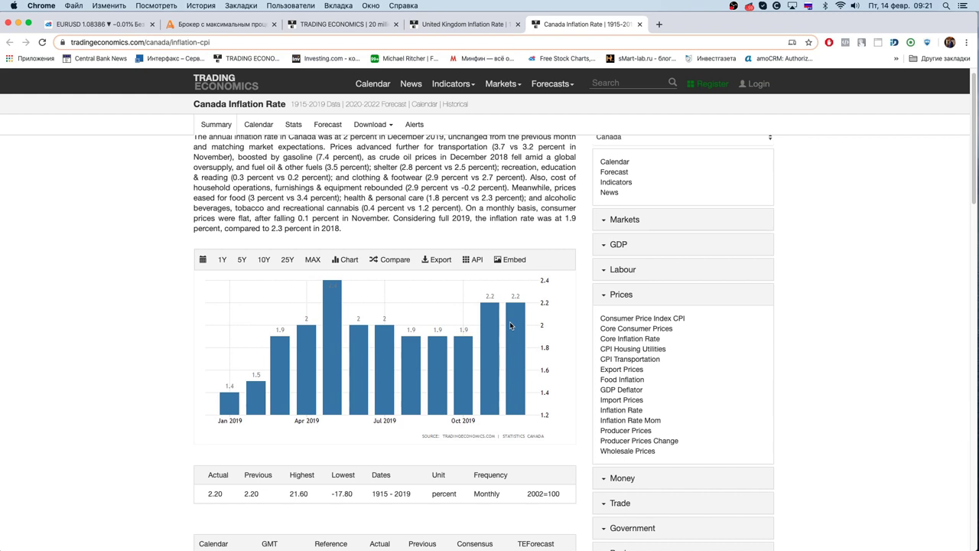
scroll(520, 320, down, 5)
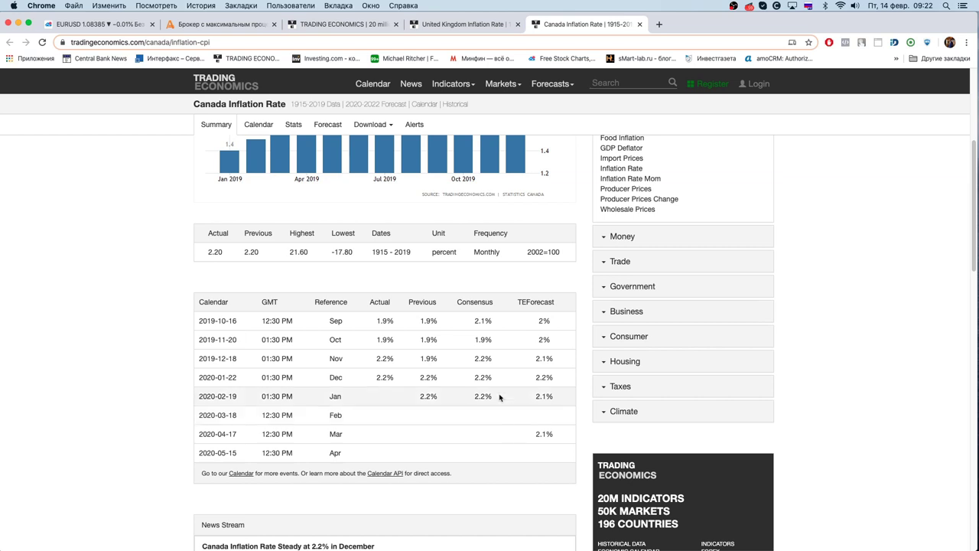
scroll(505, 397, up, 5)
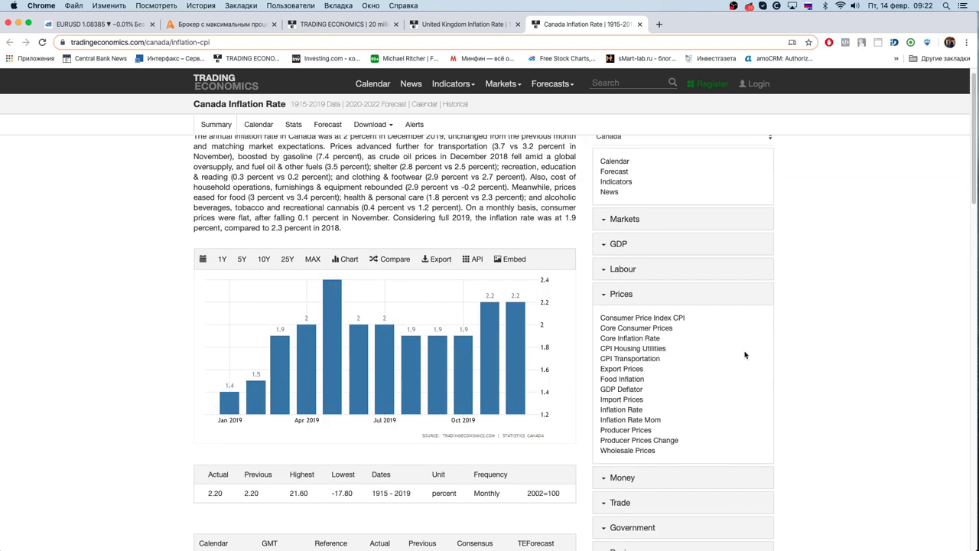
Step: Open Canada's 10-year government bond yield page and review its chart and the yields table
click(624, 220)
click(637, 254)
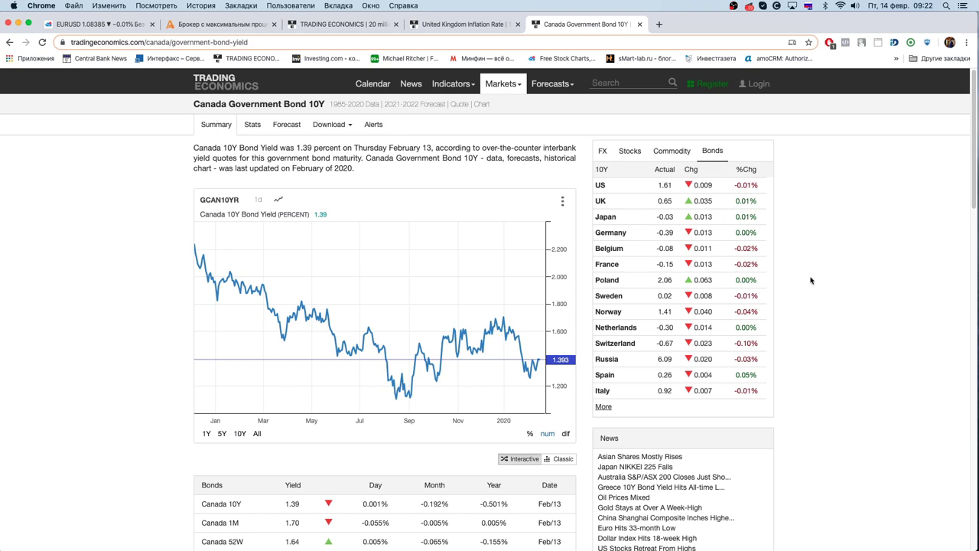
scroll(809, 281, down, 3)
scroll(809, 283, up, 3)
Step: Open Russia's economic indicators from the Trading Economics countries table and view its 10-year government bond yield chart
click(344, 23)
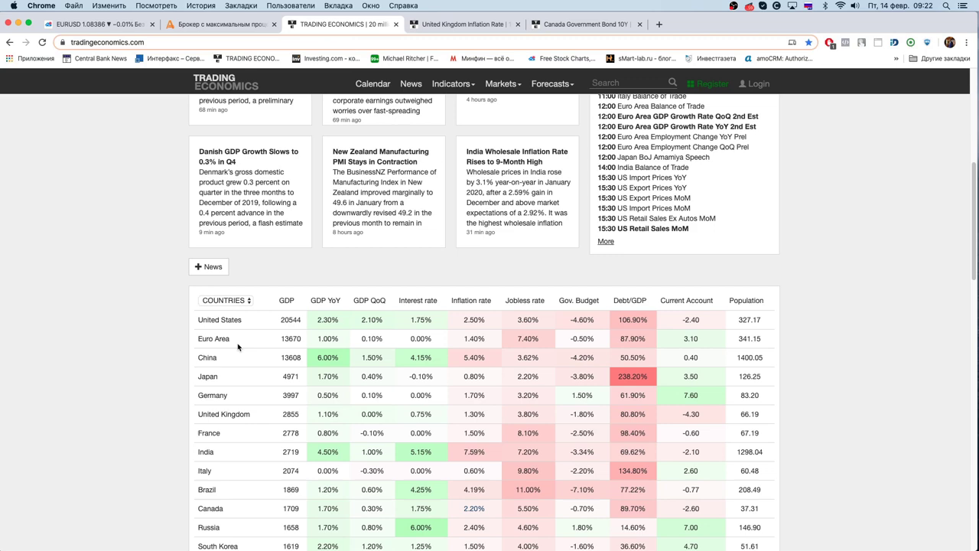
scroll(245, 385, down, 1)
scroll(271, 371, down, 3)
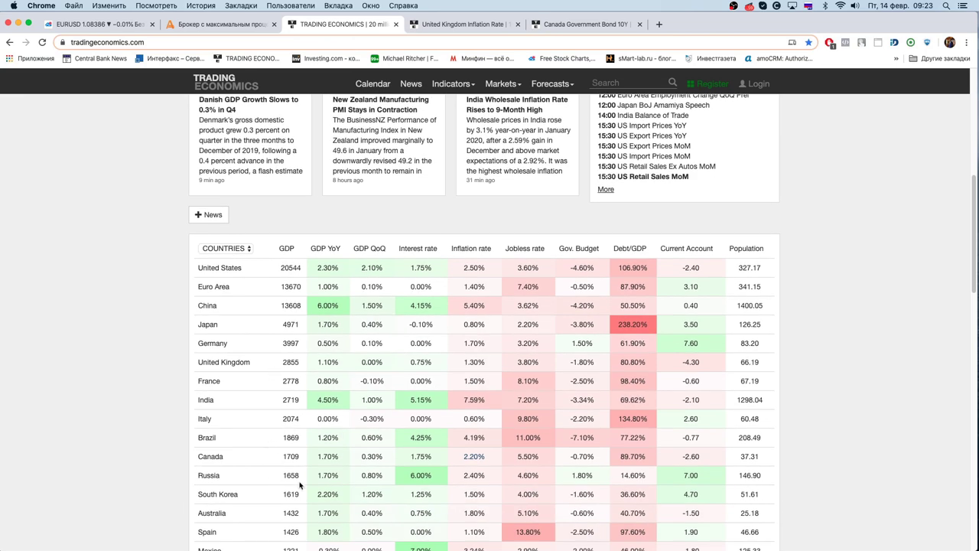
click(208, 475)
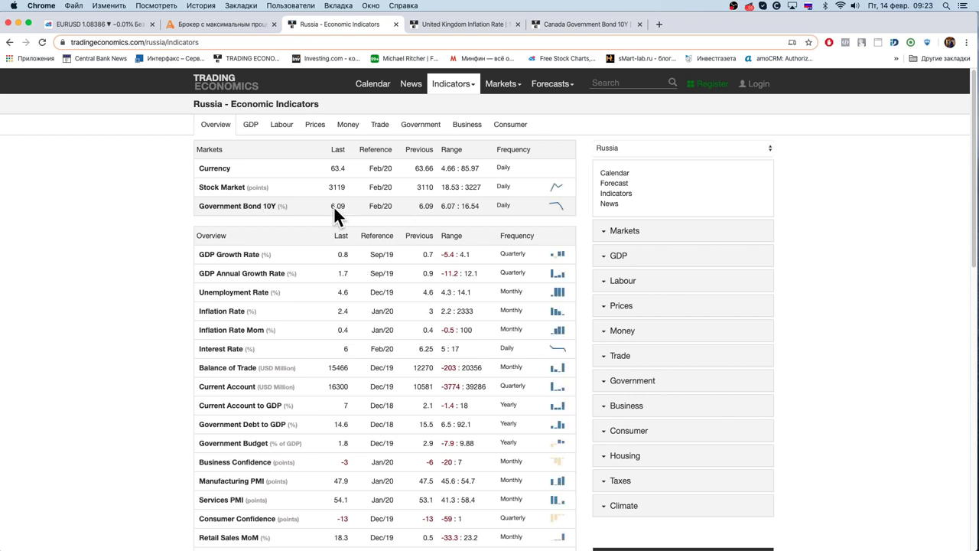
click(238, 206)
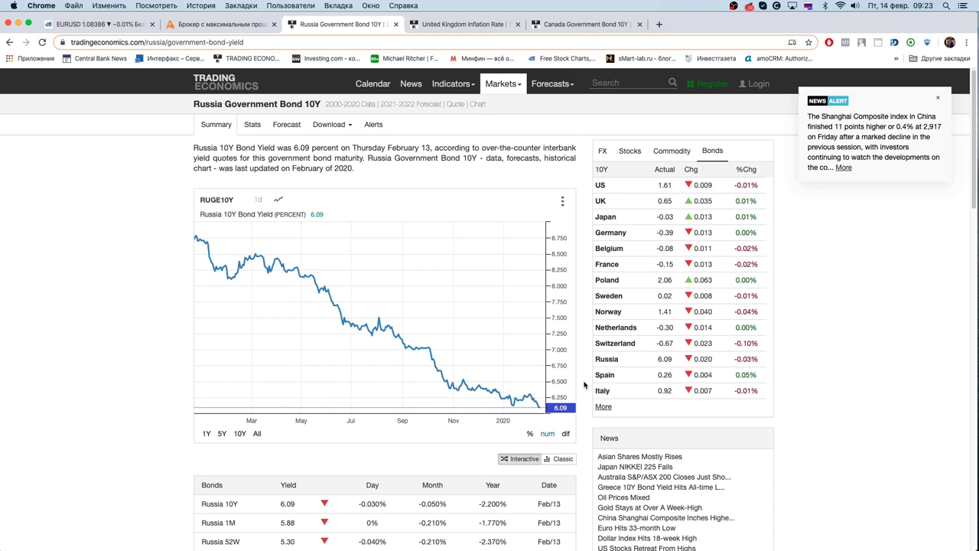
Step: Switch to the Excel calendar and review the priority directions for interest rates, including Switzerland
key(super+Tab)
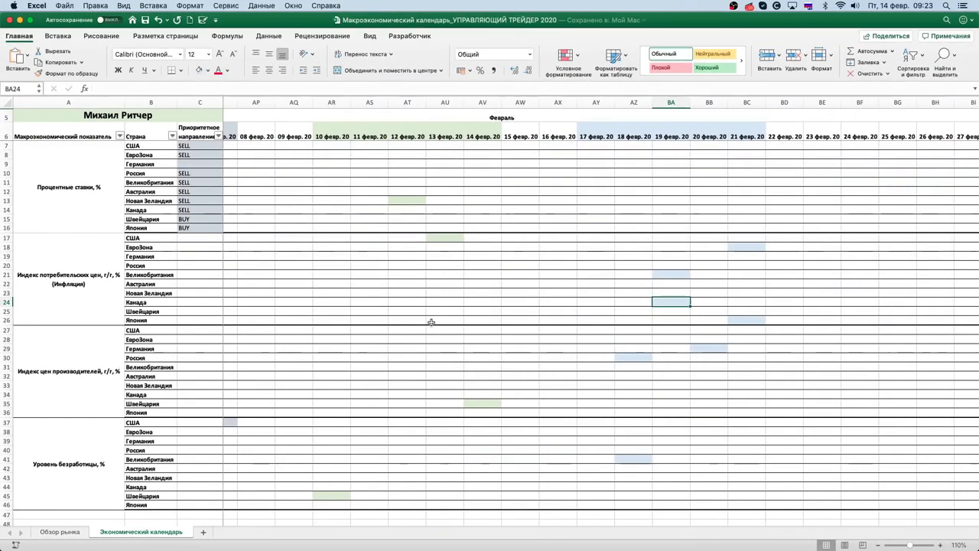
drag(201, 145, 201, 229)
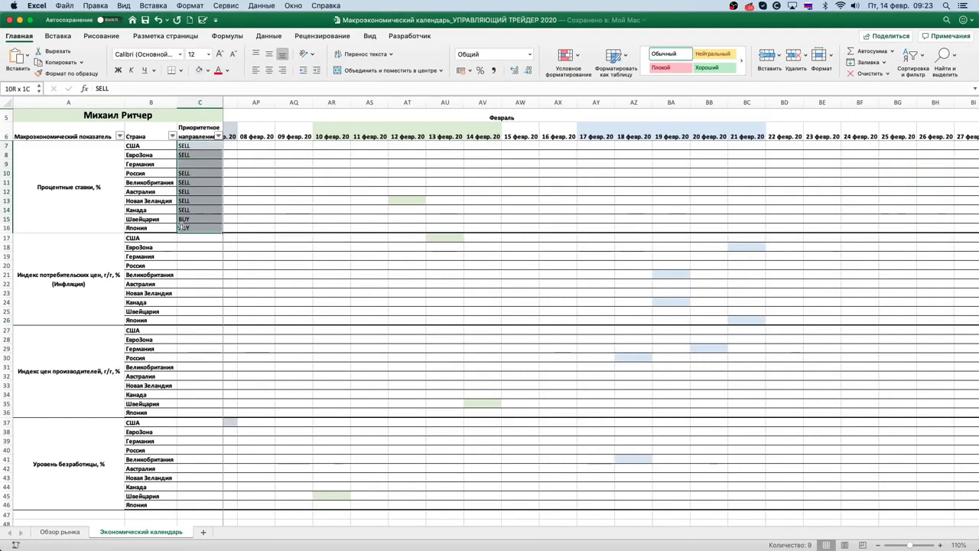
click(204, 221)
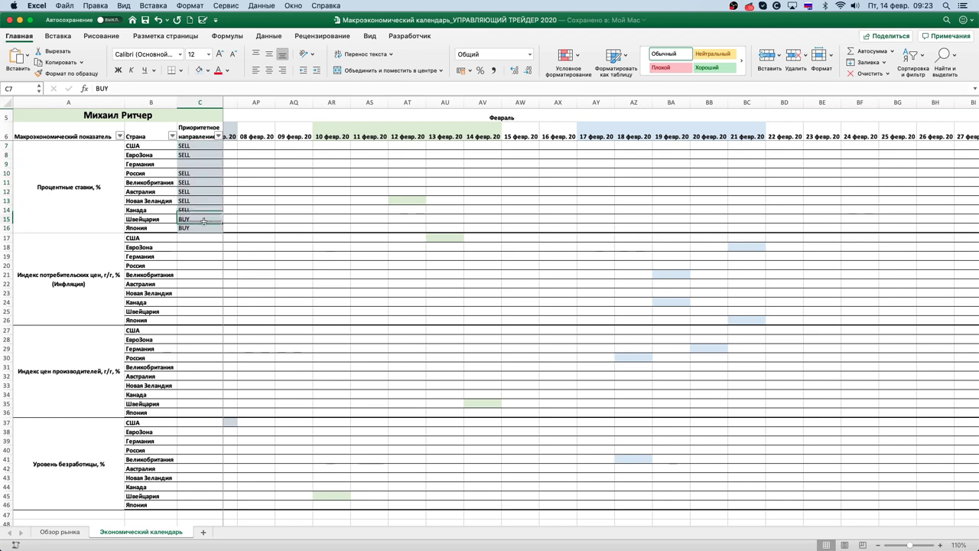
click(329, 265)
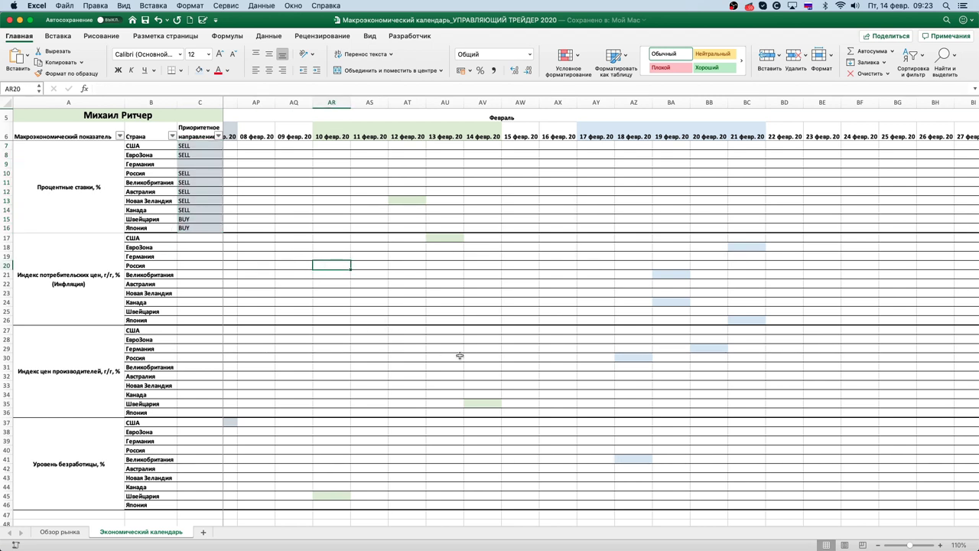
Step: Return to the Trading Economics countries table in Chrome and open Switzerland's inflation rate page
key(super+Tab)
click(9, 43)
click(9, 43)
scroll(205, 335, down, 10)
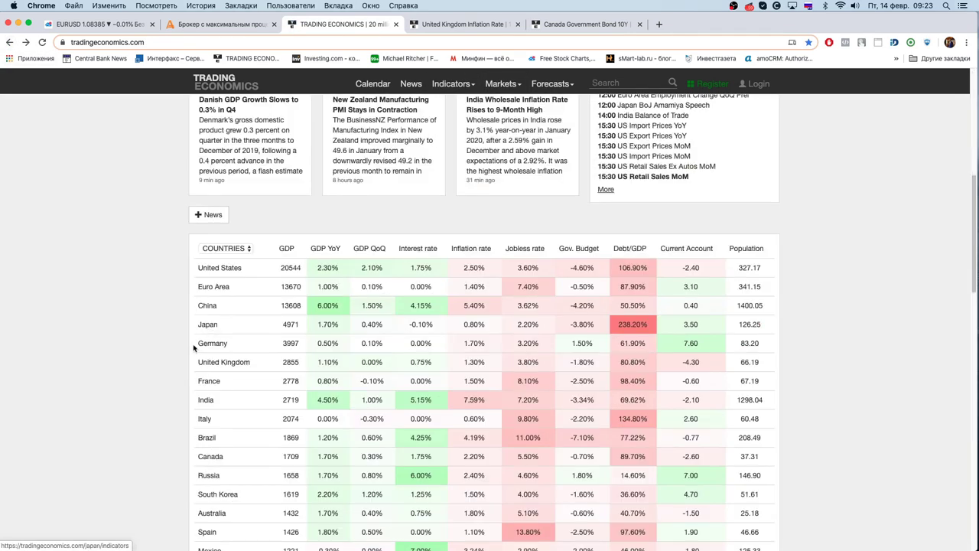
scroll(252, 475, down, 2)
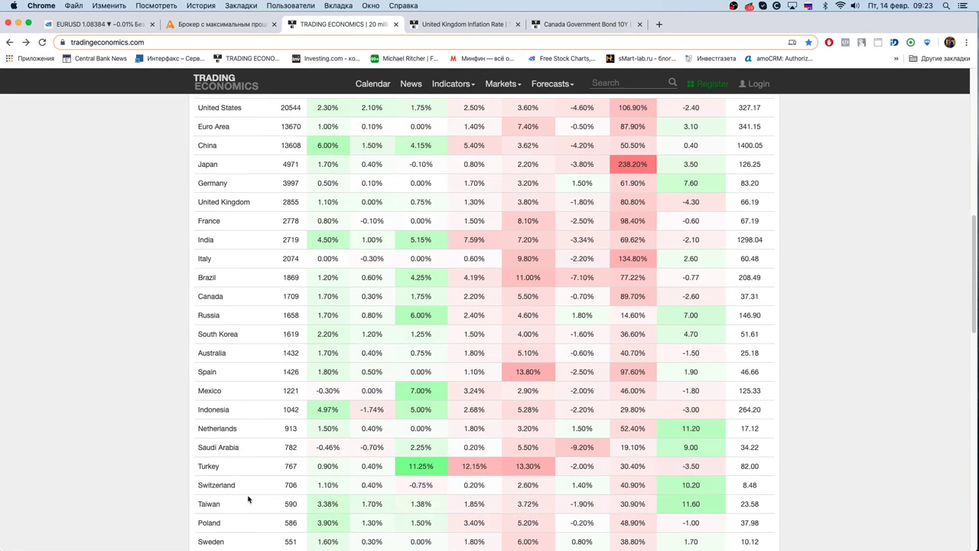
scroll(500, 478, up, 5)
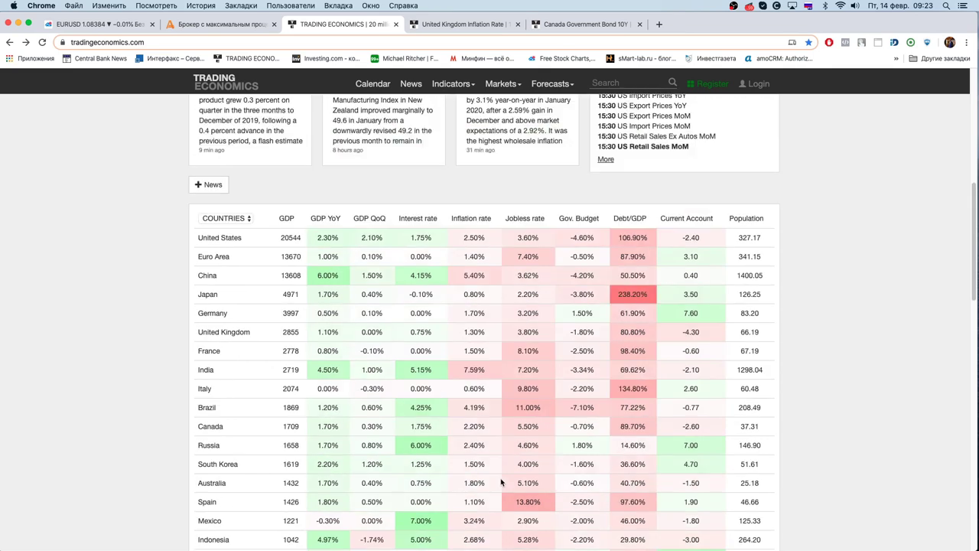
scroll(500, 479, down, 6)
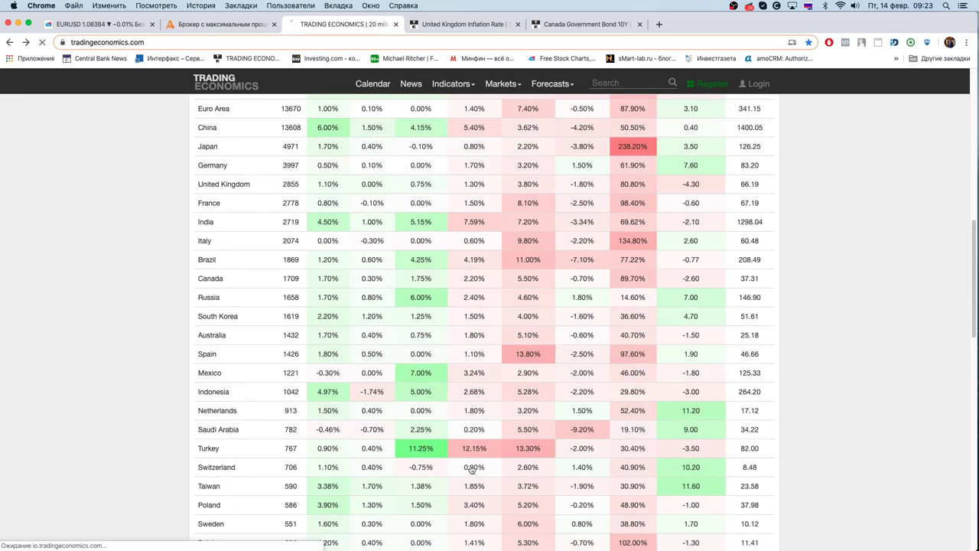
click(468, 469)
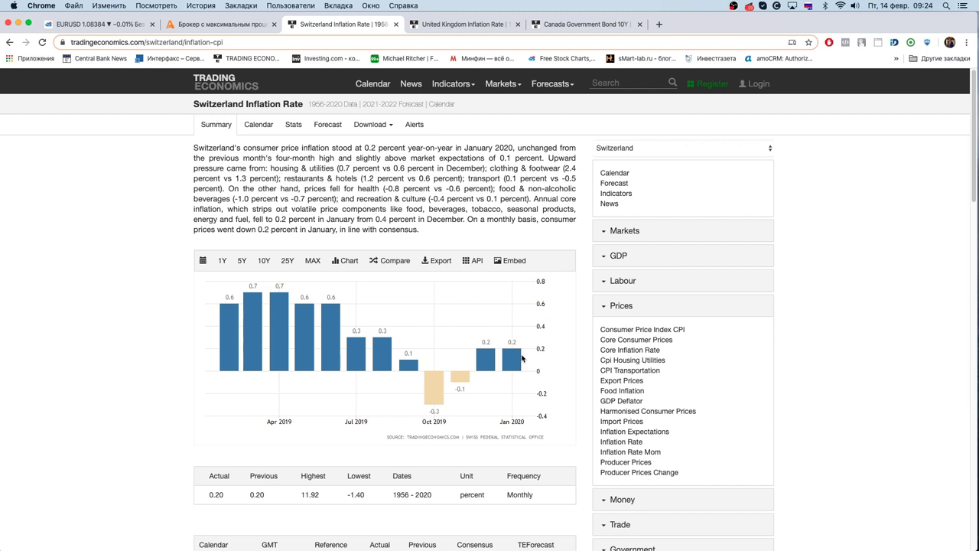
Step: Switch to the Excel workbook, open the "Обзор рынка" sheet and highlight the whole currency matrix for 17.02.2020
key(ctrl+Left)
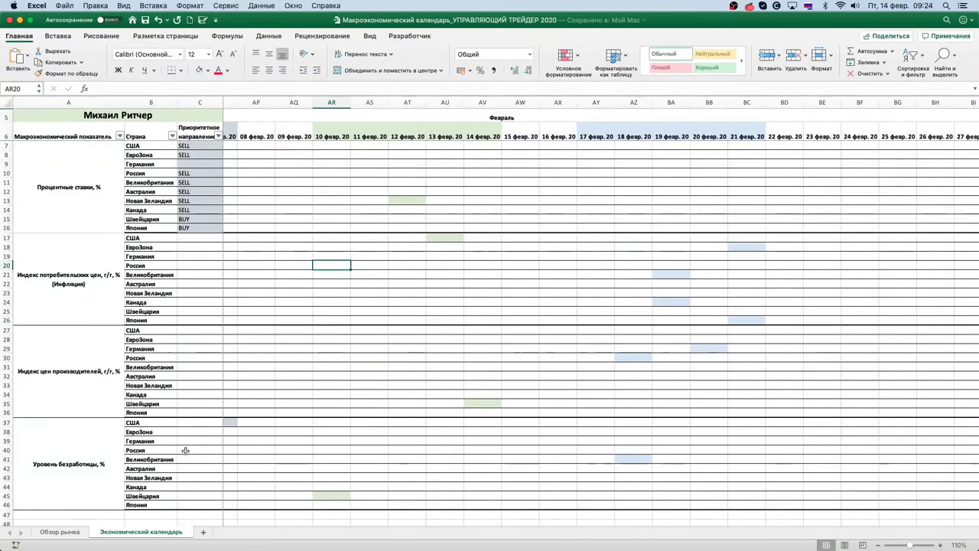
click(59, 531)
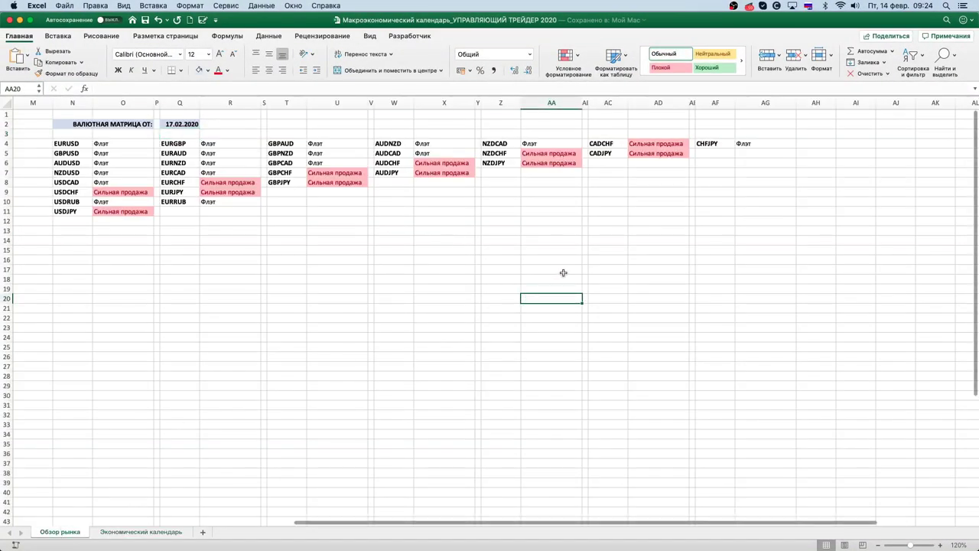
drag(808, 221, 140, 119)
scroll(263, 237, right, 3)
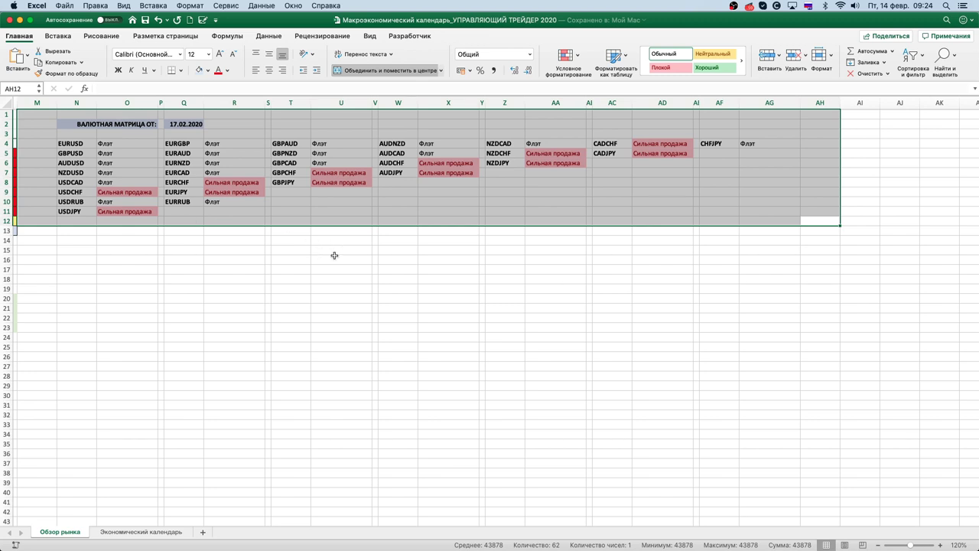
Step: Switch from the Excel currency matrix to the MetaTrader terminal and open the EURUSD daily chart
scroll(330, 246, right, 1)
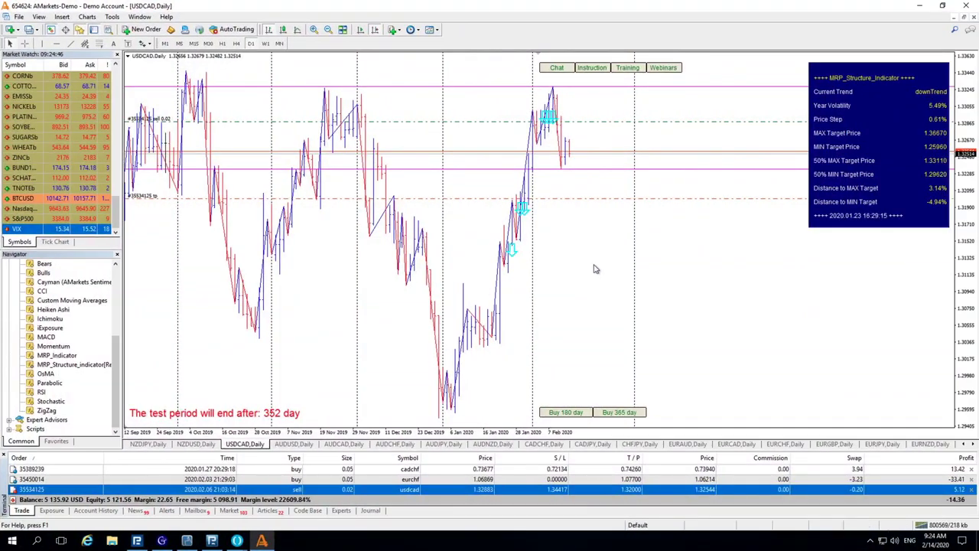
click(963, 445)
click(963, 445)
click(963, 445)
click(962, 445)
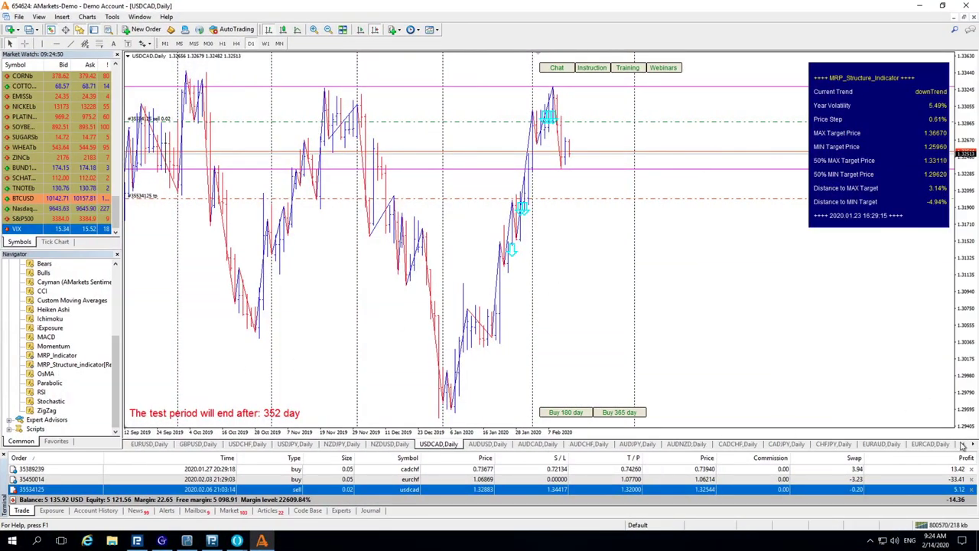
click(150, 443)
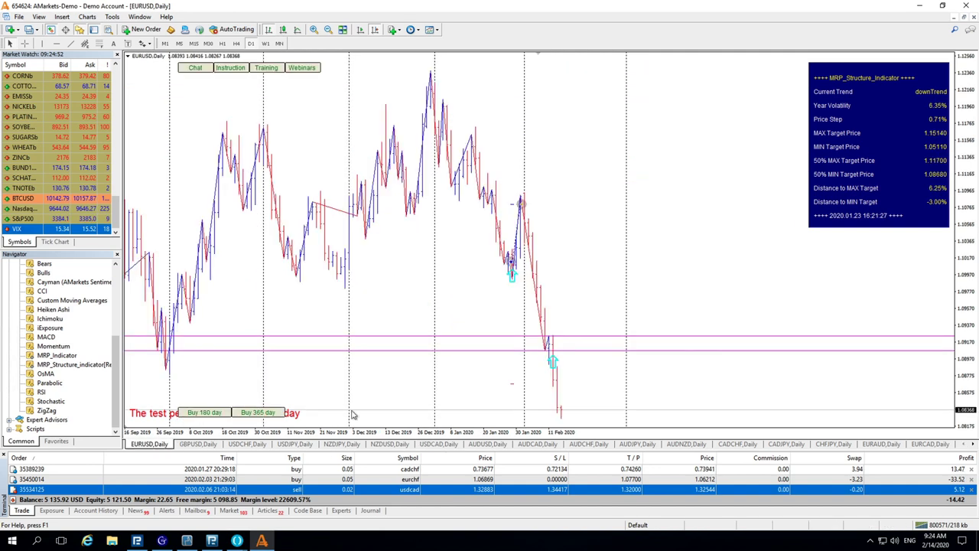
Step: Examine the latest price bars on the EURUSD daily chart with the crosshair, relative to the horizontal levels and the January peak
scroll(667, 280, up, 2)
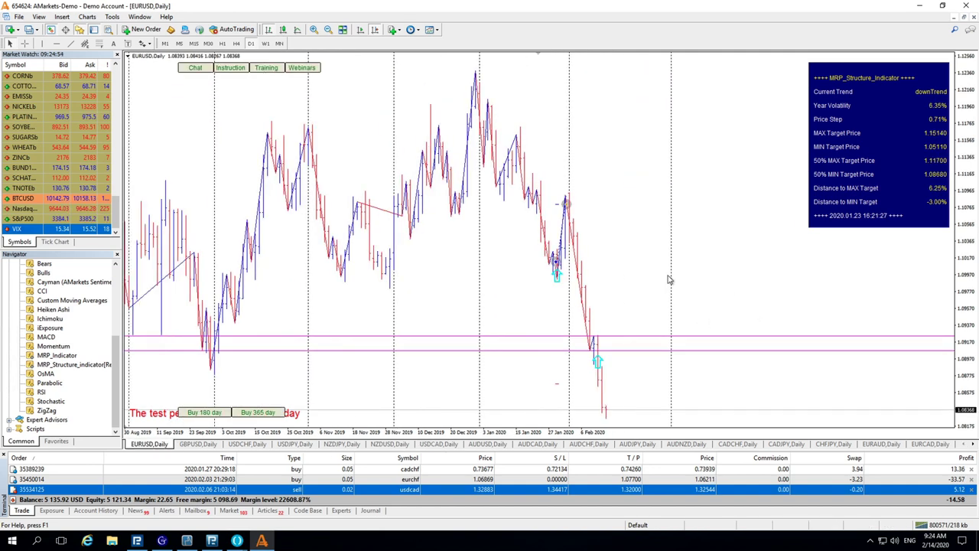
middle_click(678, 231)
scroll(677, 201, up, 2)
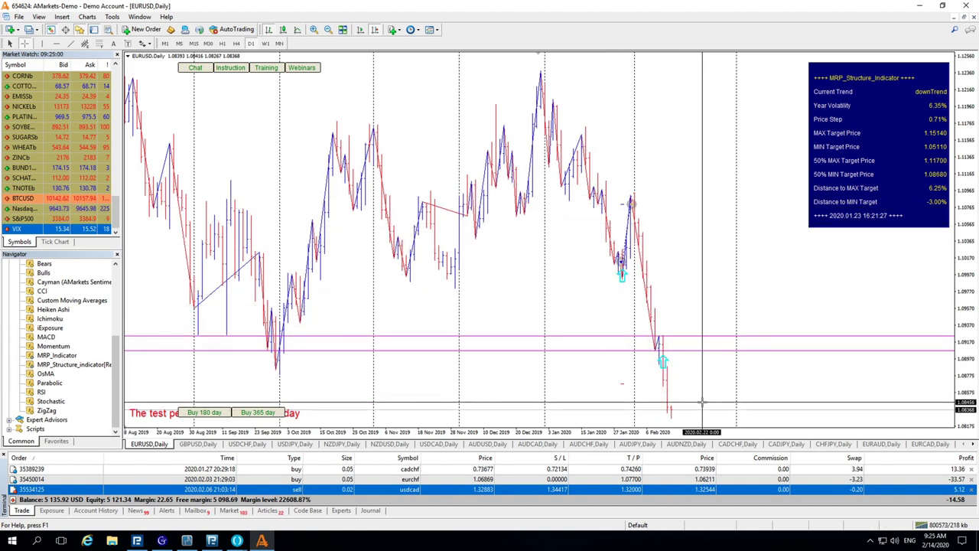
click(658, 205)
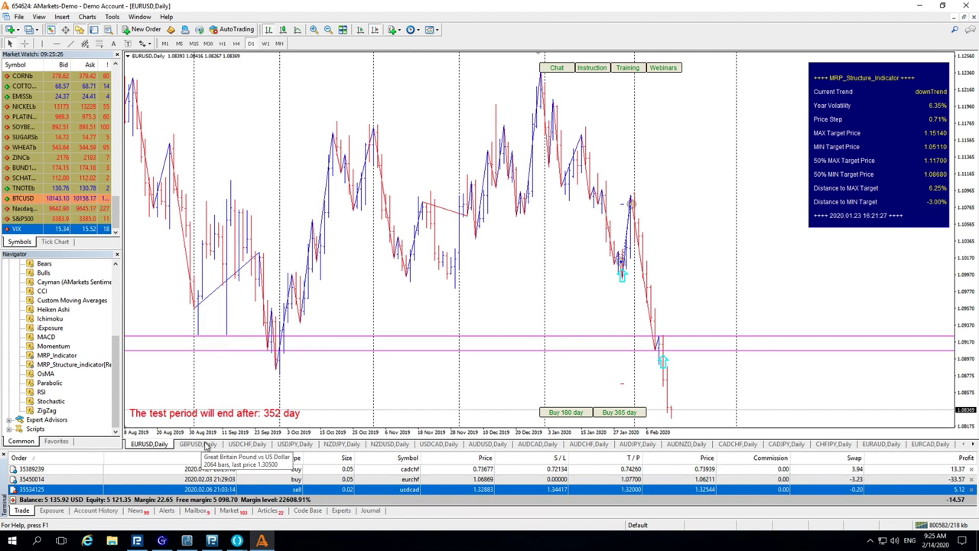
scroll(730, 385, up, 2)
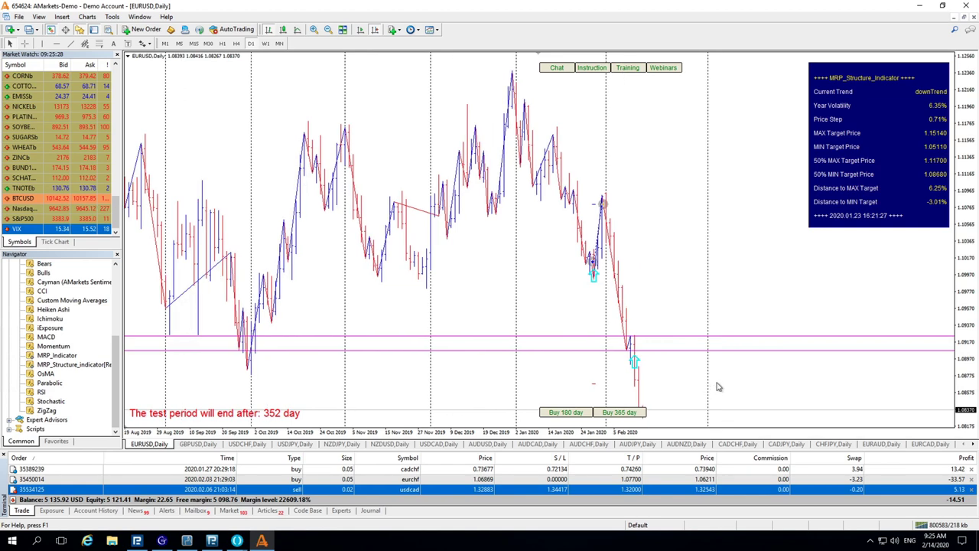
scroll(719, 386, down, 4)
middle_click(723, 395)
click(734, 395)
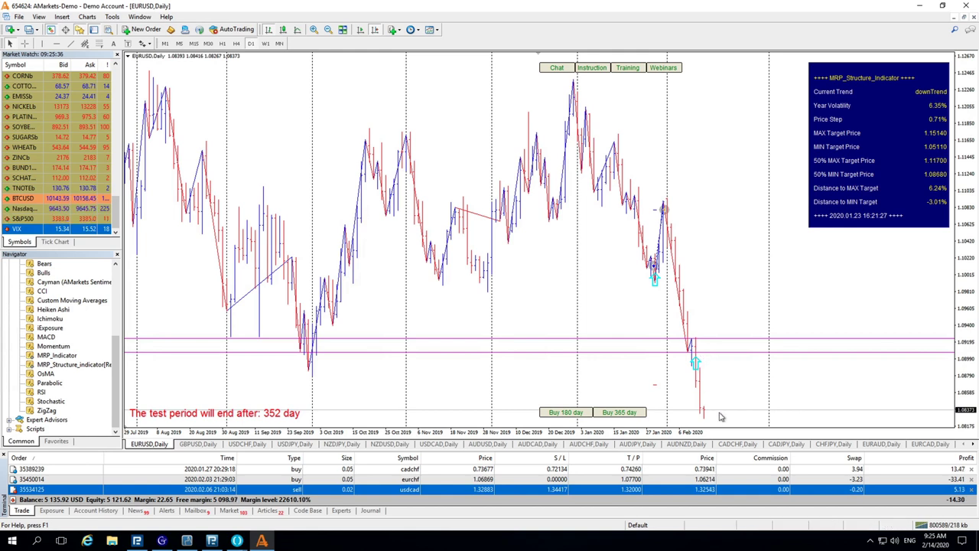
Step: Open the GBPUSD daily chart for review
click(198, 444)
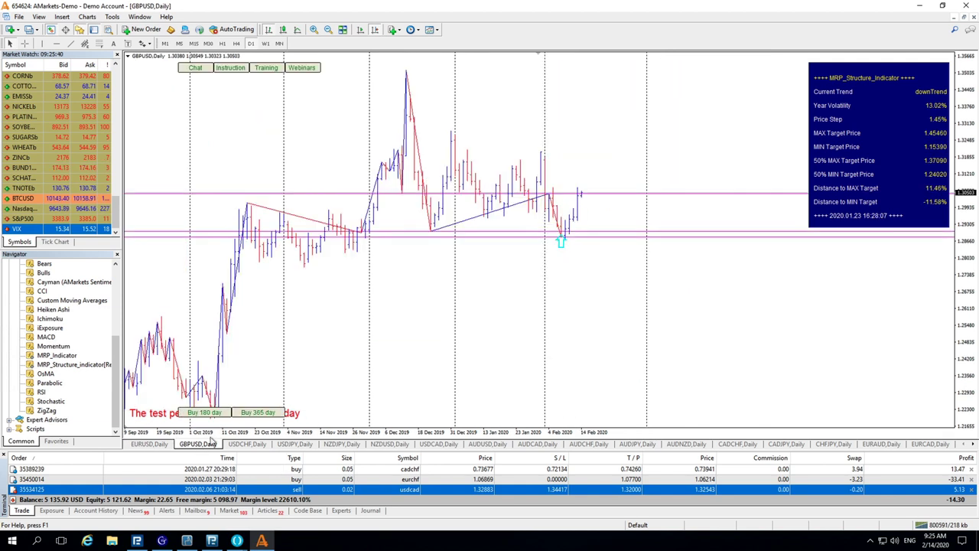